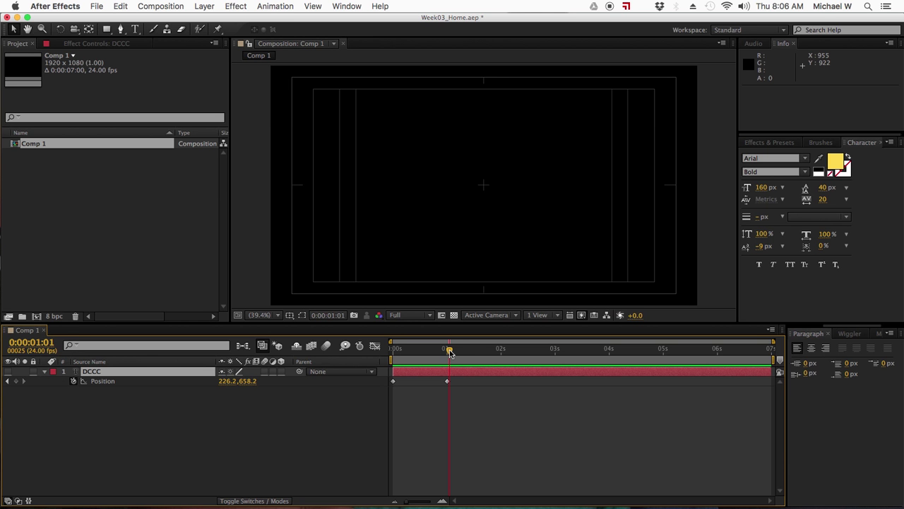
Step: Move Comp 1's current time back to 0:00:00:00
{"action": "left_click_drag", "start_coordinate": [449, 351], "coordinate": [392, 351]}
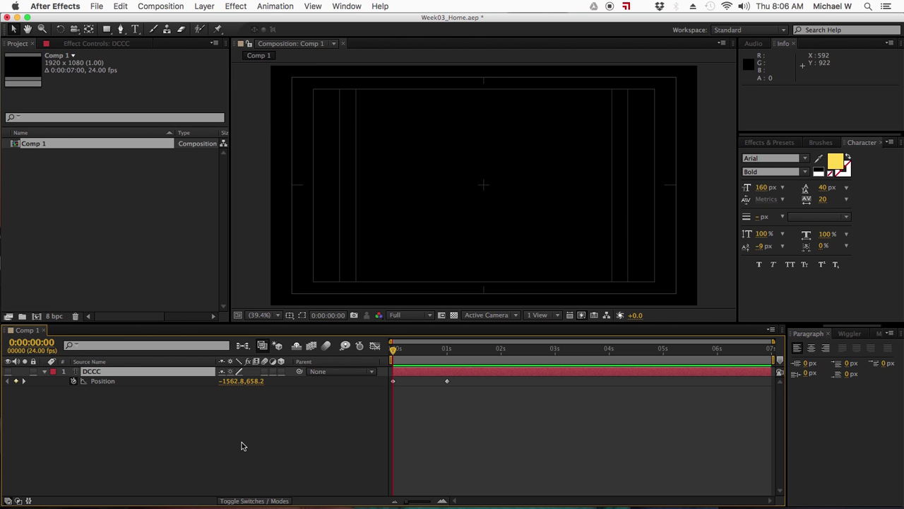
{"action": "left_click", "coordinate": [161, 4]}
Step: Create a new HDTV 1080 24, 7-second composition named Parallax
{"action": "left_click", "coordinate": [164, 19]}
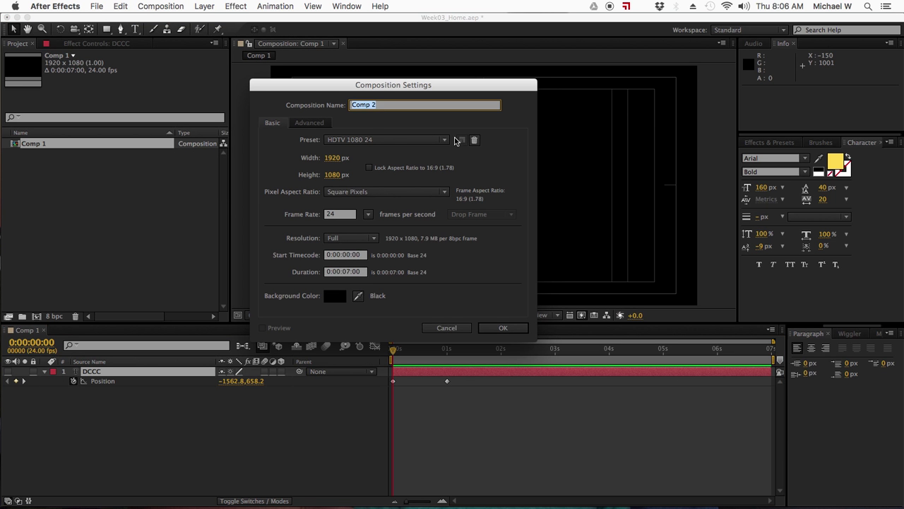
{"action": "type", "text": "Parallax"}
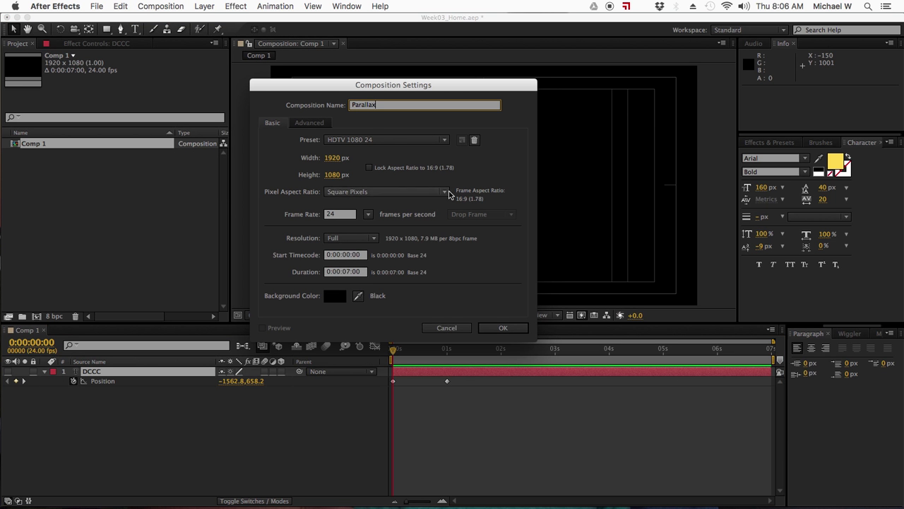
{"action": "left_click", "coordinate": [495, 328]}
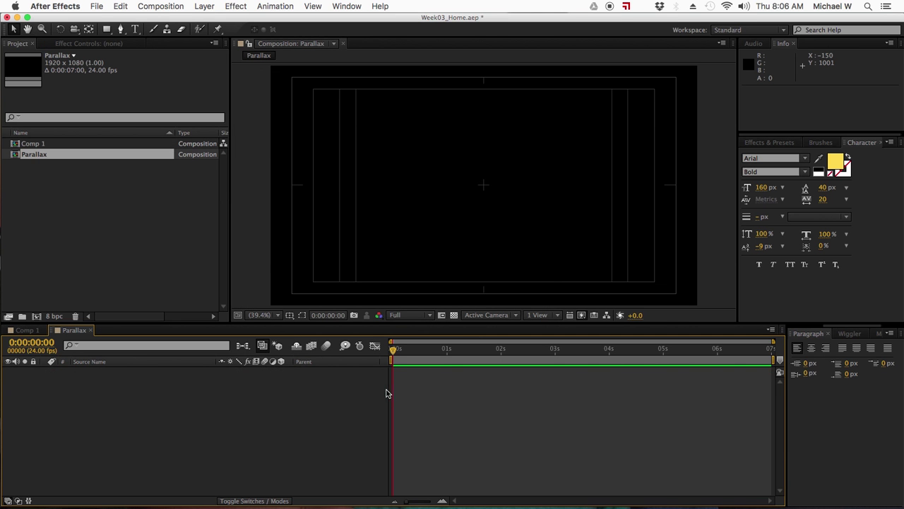
{"action": "left_click", "coordinate": [290, 315]}
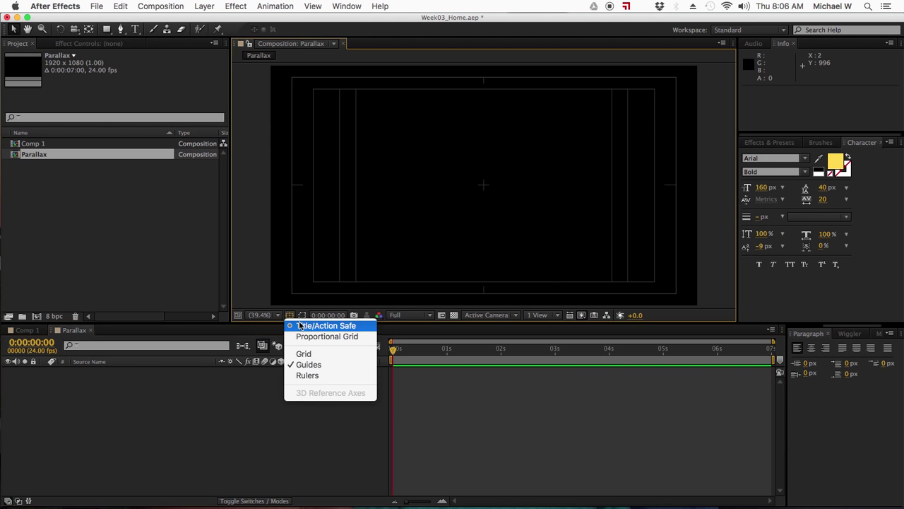
Step: Hide the title/action safe guides and add a shape layer with a red-filled ellipse
{"action": "left_click", "coordinate": [311, 325]}
{"action": "left_click", "coordinate": [206, 7]}
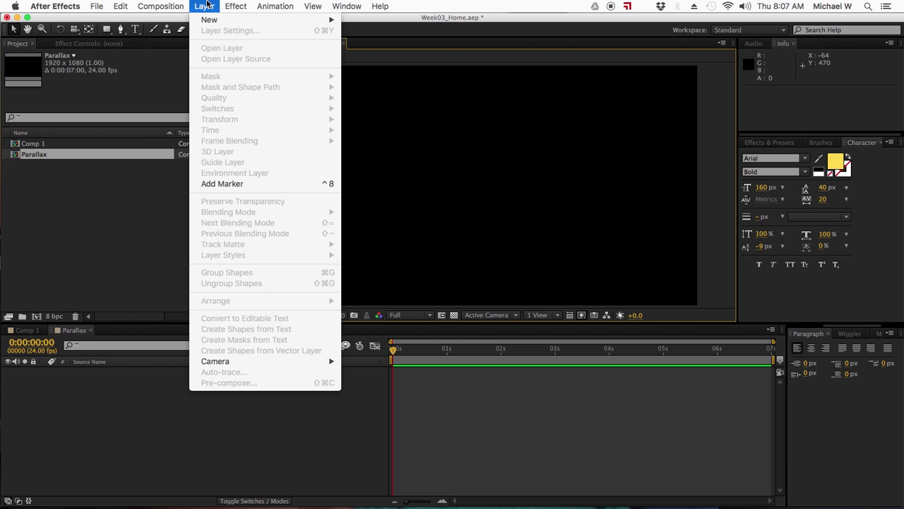
{"action": "mouse_move", "coordinate": [212, 20]}
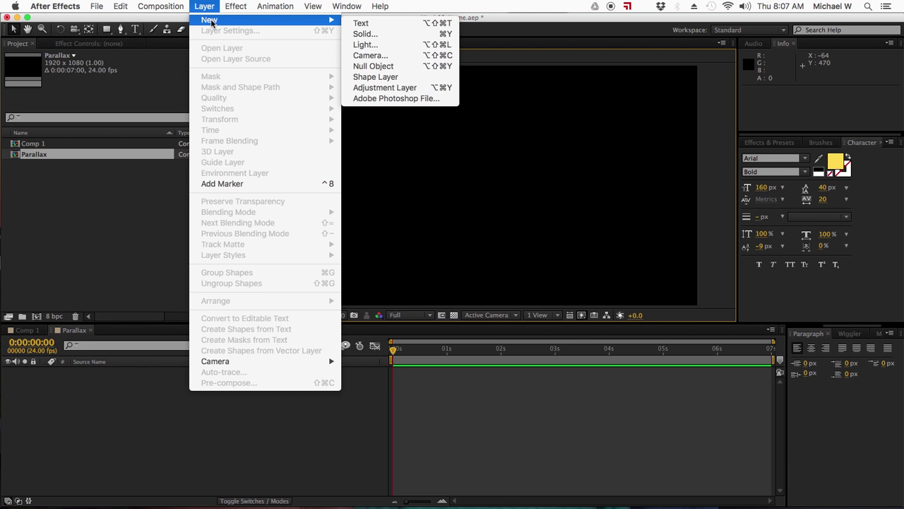
{"action": "left_click", "coordinate": [395, 77]}
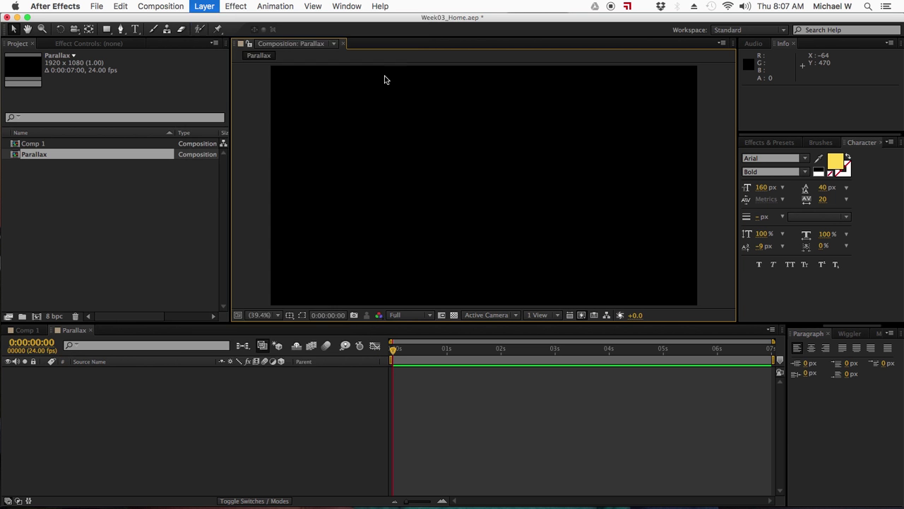
{"action": "left_click", "coordinate": [405, 30]}
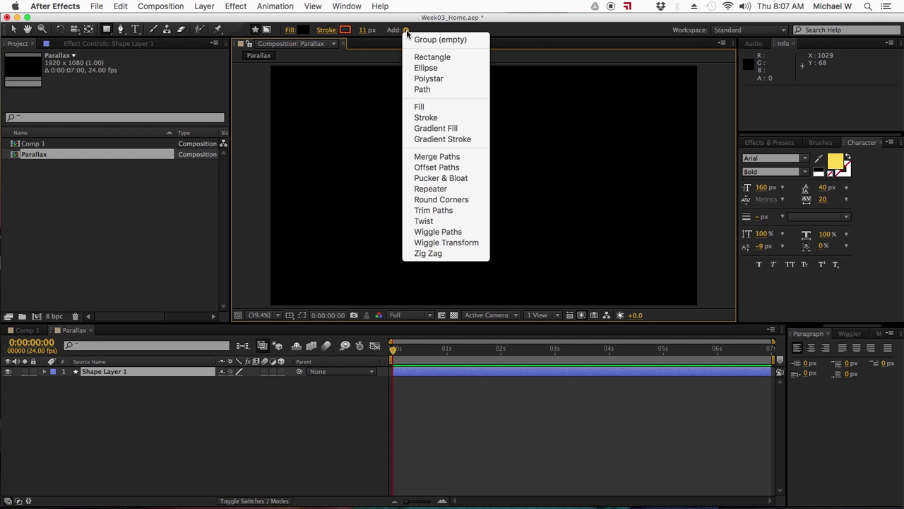
{"action": "left_click", "coordinate": [429, 69]}
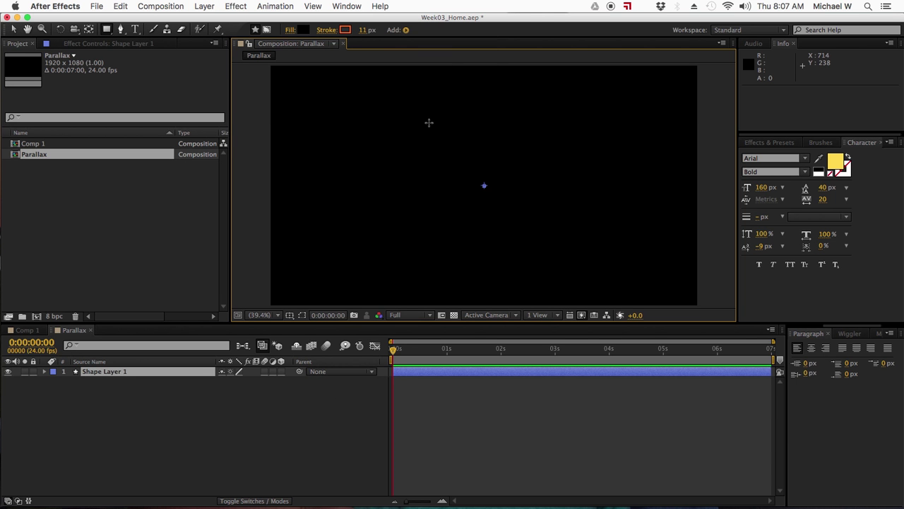
{"action": "left_click", "coordinate": [406, 30]}
{"action": "left_click", "coordinate": [431, 107]}
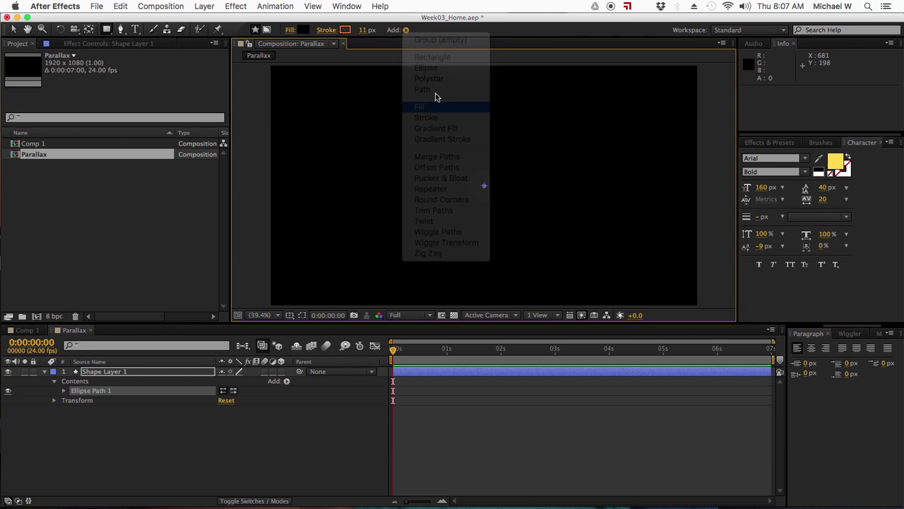
Step: Scale the red circle up and move it to the left side of the frame
{"action": "left_click", "coordinate": [13, 29]}
{"action": "left_click_drag", "start_coordinate": [472, 197], "coordinate": [359, 248]}
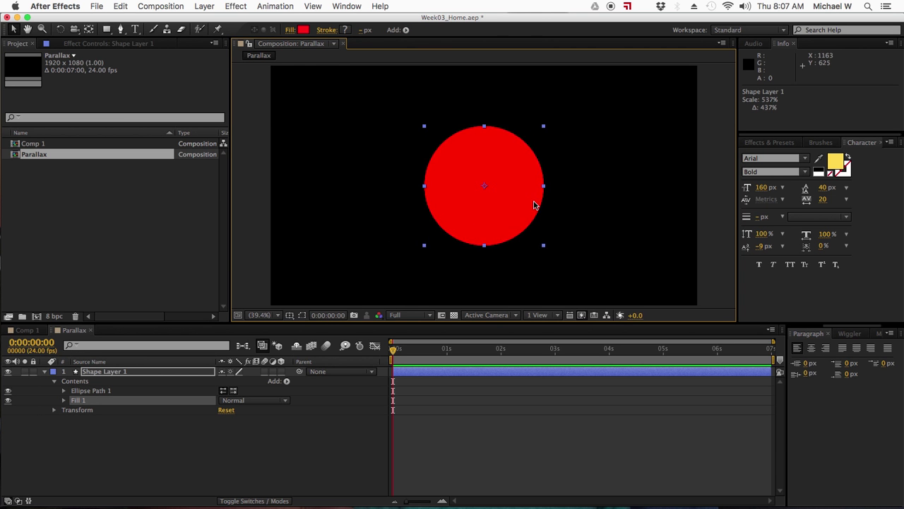
{"action": "left_click_drag", "start_coordinate": [519, 205], "coordinate": [412, 238]}
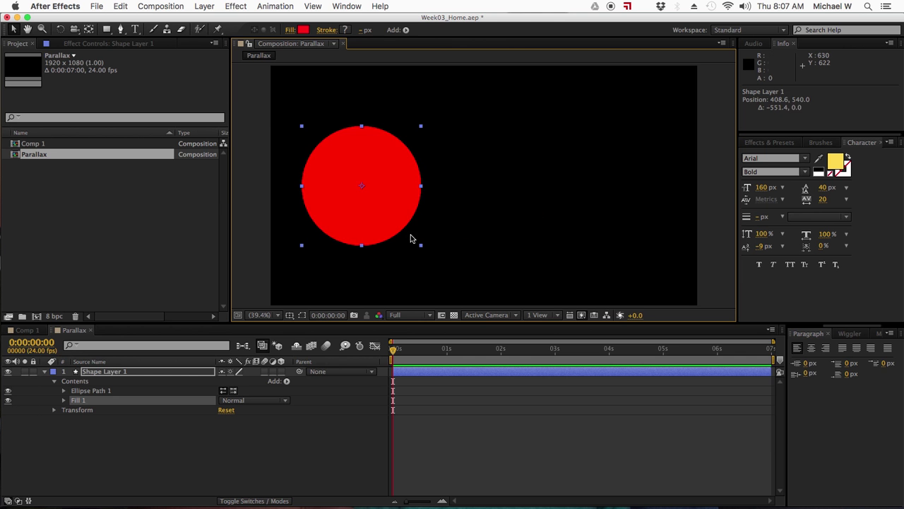
{"action": "left_click", "coordinate": [355, 431]}
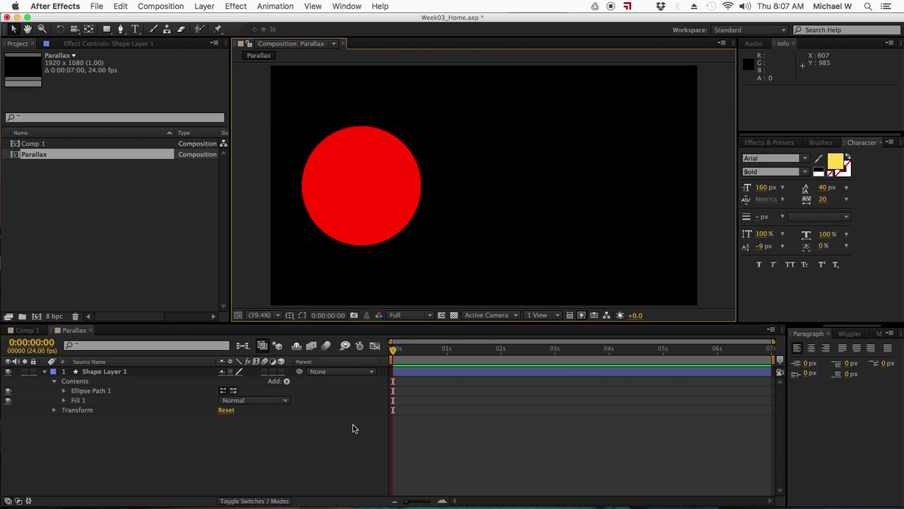
{"action": "key", "text": "Tab"}
Step: Add a second shape layer containing a polystar path and a fill
{"action": "left_click", "coordinate": [341, 469]}
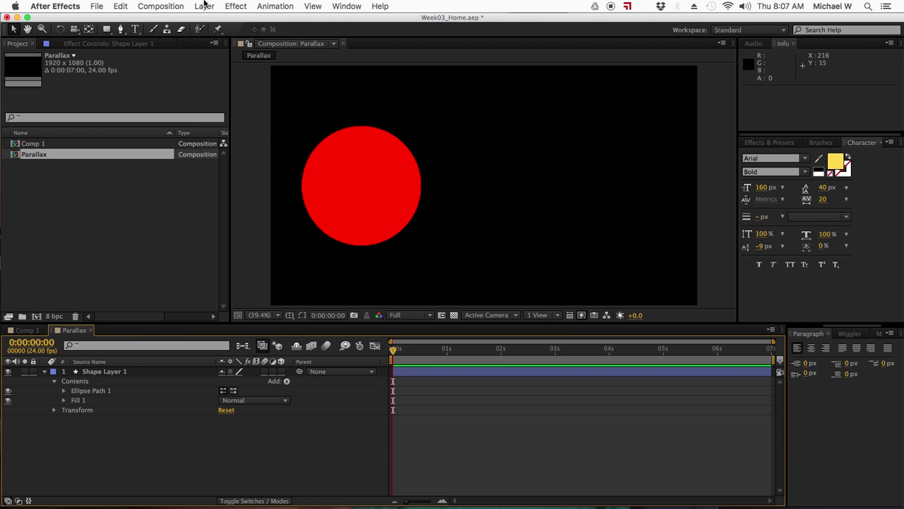
{"action": "left_click", "coordinate": [205, 7]}
{"action": "mouse_move", "coordinate": [213, 20]}
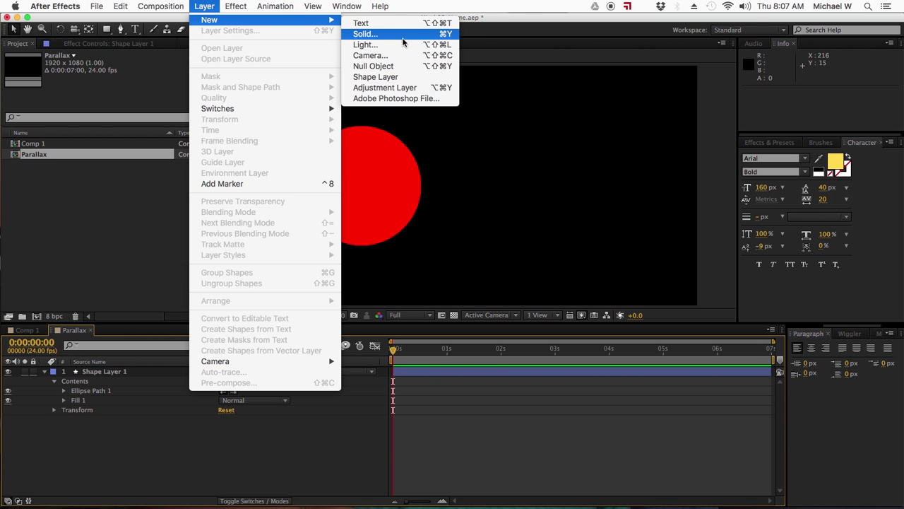
{"action": "left_click", "coordinate": [403, 76]}
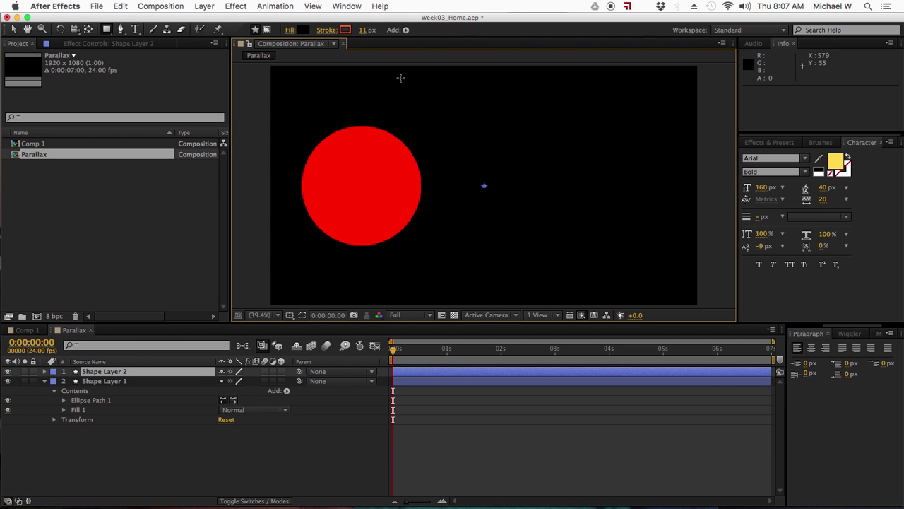
{"action": "left_click", "coordinate": [406, 30]}
{"action": "left_click", "coordinate": [427, 82]}
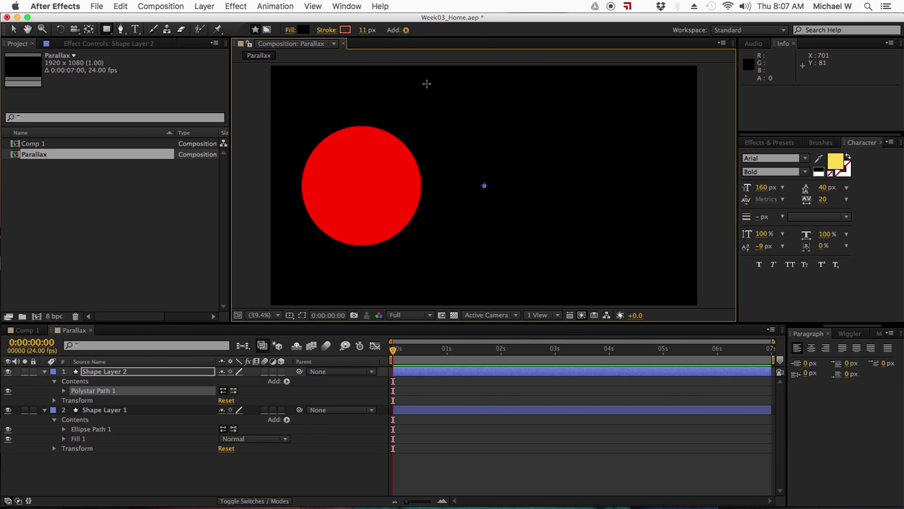
{"action": "left_click", "coordinate": [405, 29]}
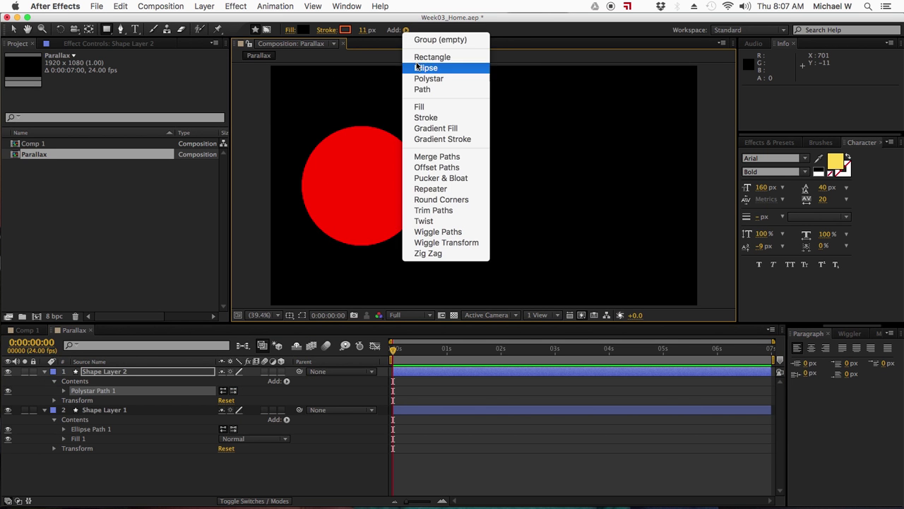
{"action": "left_click", "coordinate": [425, 108]}
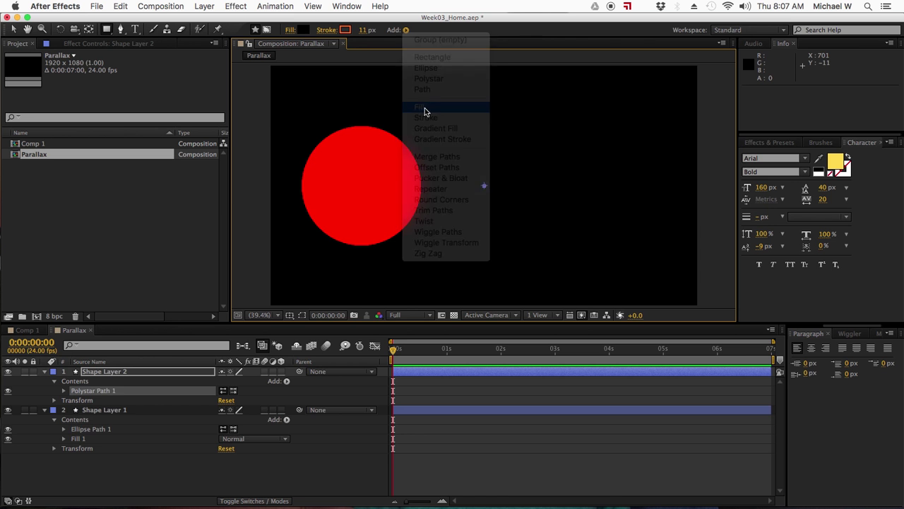
Step: Change the star's fill to green and scale it up to about 295%
{"action": "left_click", "coordinate": [302, 30]}
{"action": "left_click_drag", "start_coordinate": [629, 422], "coordinate": [629, 430]}
{"action": "left_click", "coordinate": [714, 337]}
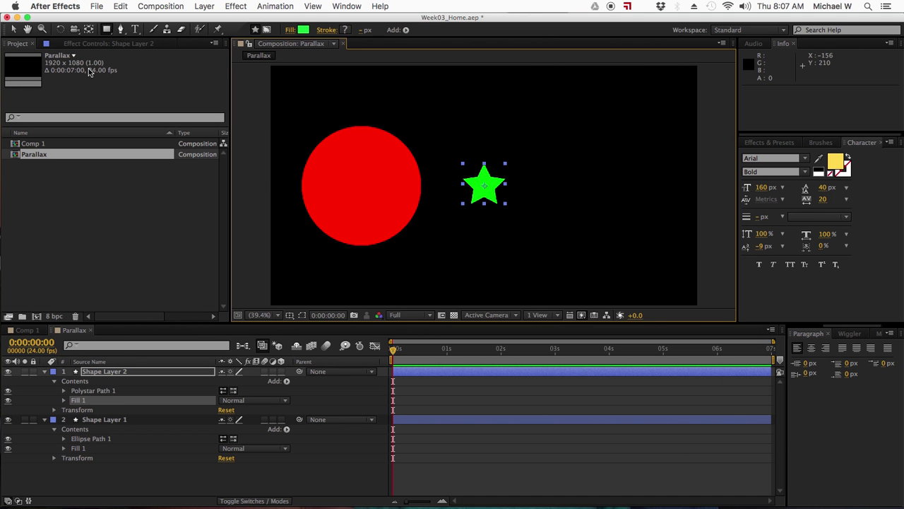
{"action": "left_click", "coordinate": [13, 29]}
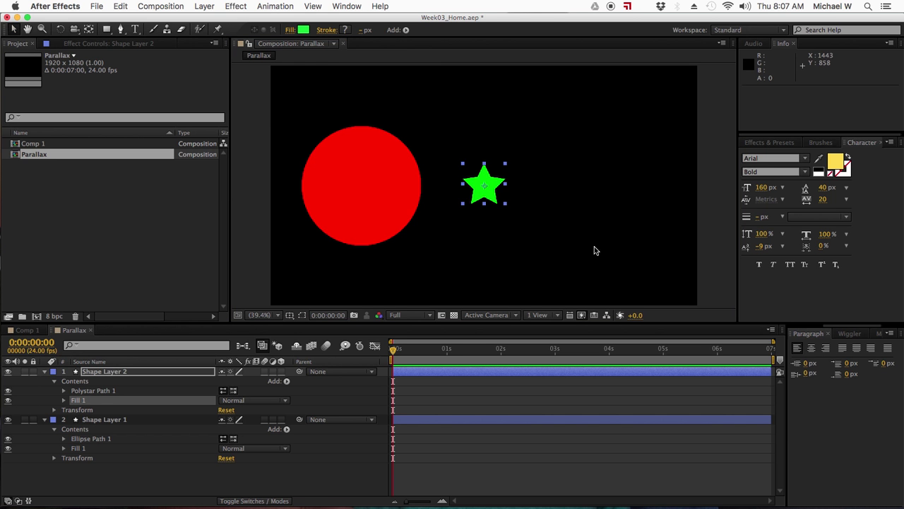
{"action": "left_click", "coordinate": [506, 205]}
{"action": "left_click_drag", "start_coordinate": [506, 205], "coordinate": [547, 267]}
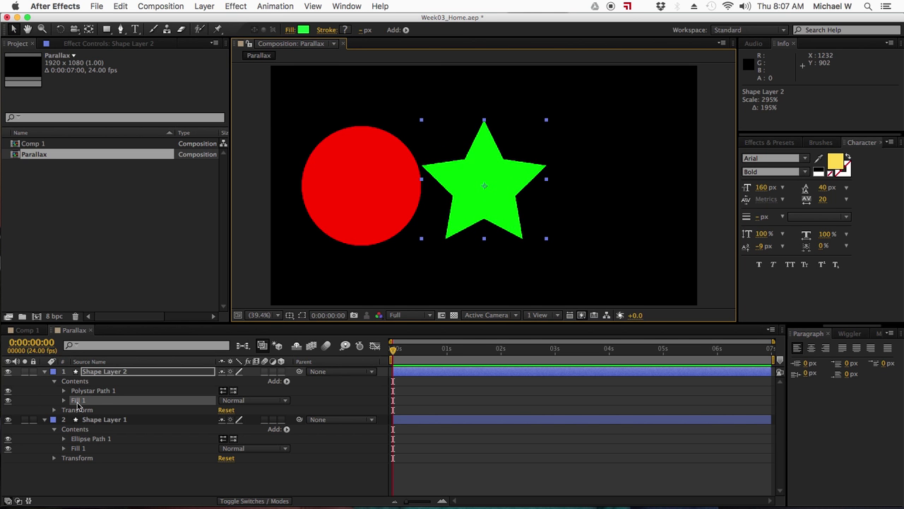
Step: Set the polystar to 3 points to form a triangle and nudge it down-left
{"action": "left_click", "coordinate": [64, 391]}
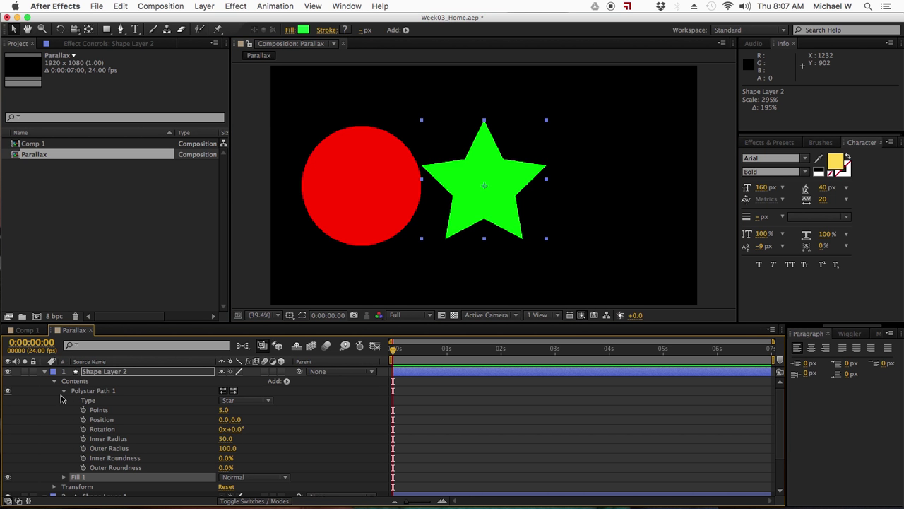
{"action": "left_click", "coordinate": [223, 410]}
{"action": "type", "text": "3"}
{"action": "key", "text": "Return"}
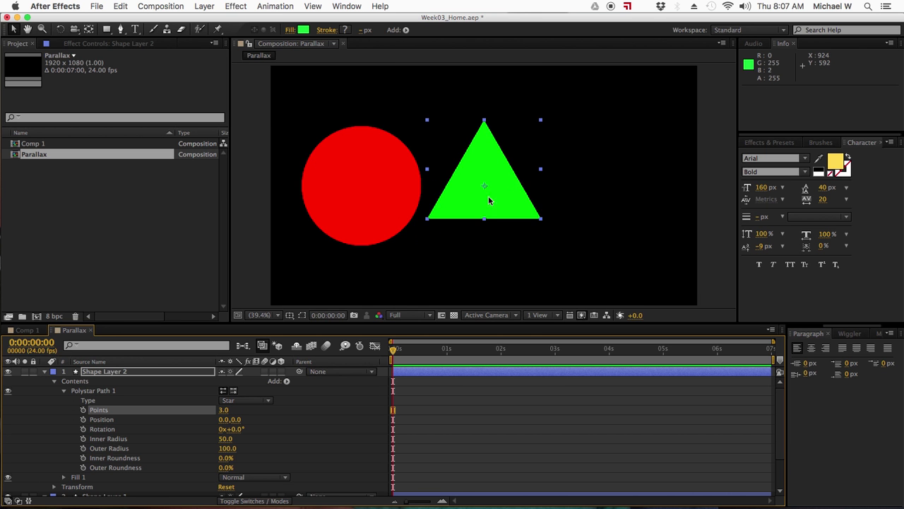
{"action": "left_click_drag", "start_coordinate": [479, 209], "coordinate": [473, 222]}
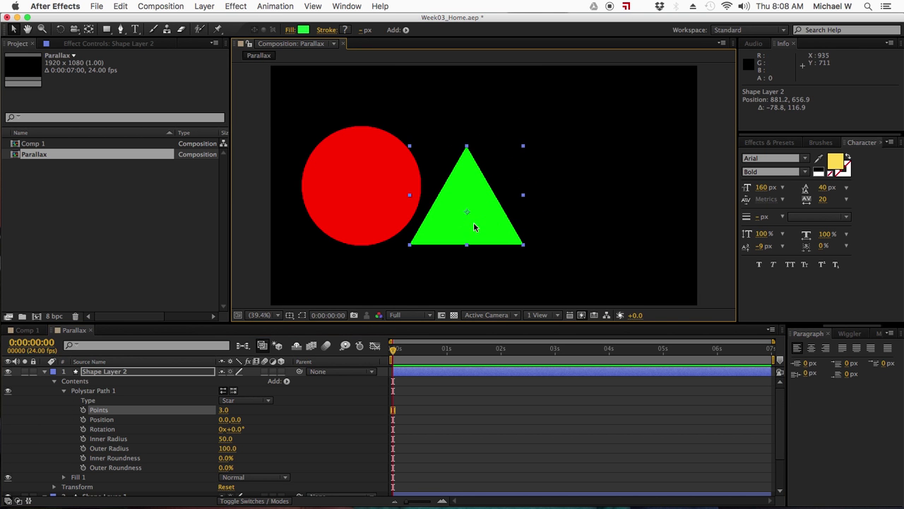
{"action": "left_click", "coordinate": [44, 371]}
Step: Add a third shape layer containing a rectangle path and a fill
{"action": "left_click", "coordinate": [43, 380]}
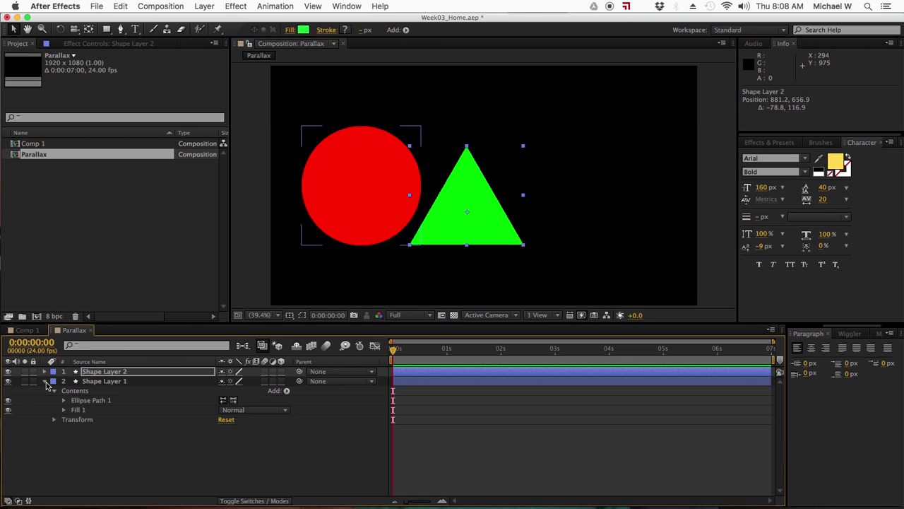
{"action": "left_click", "coordinate": [78, 419]}
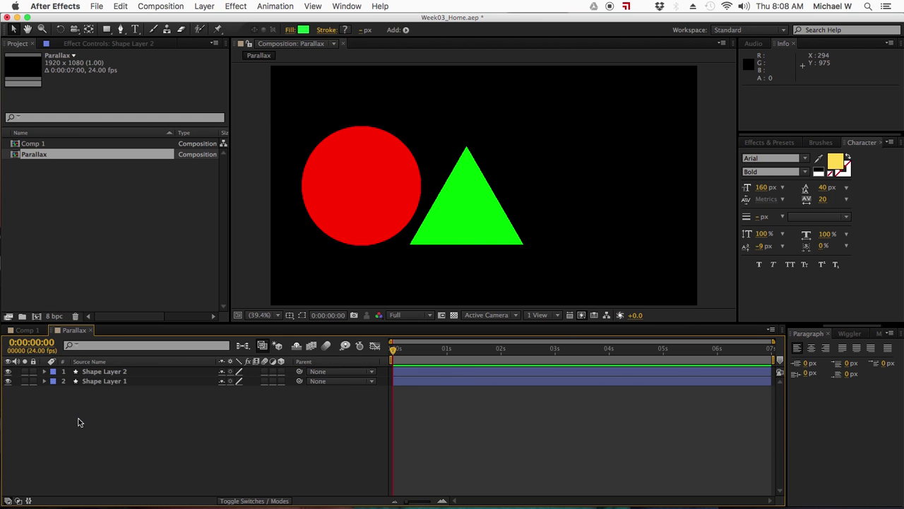
{"action": "left_click", "coordinate": [204, 5]}
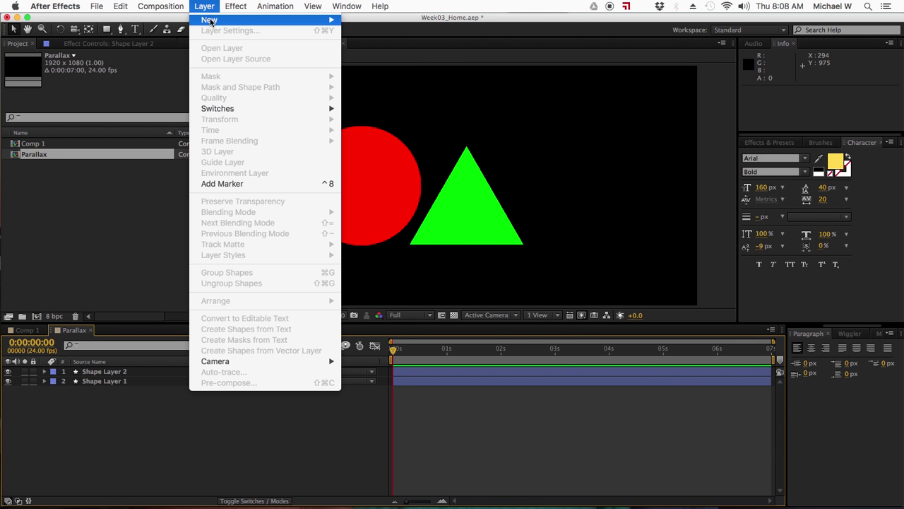
{"action": "mouse_move", "coordinate": [212, 20]}
{"action": "left_click", "coordinate": [373, 77]}
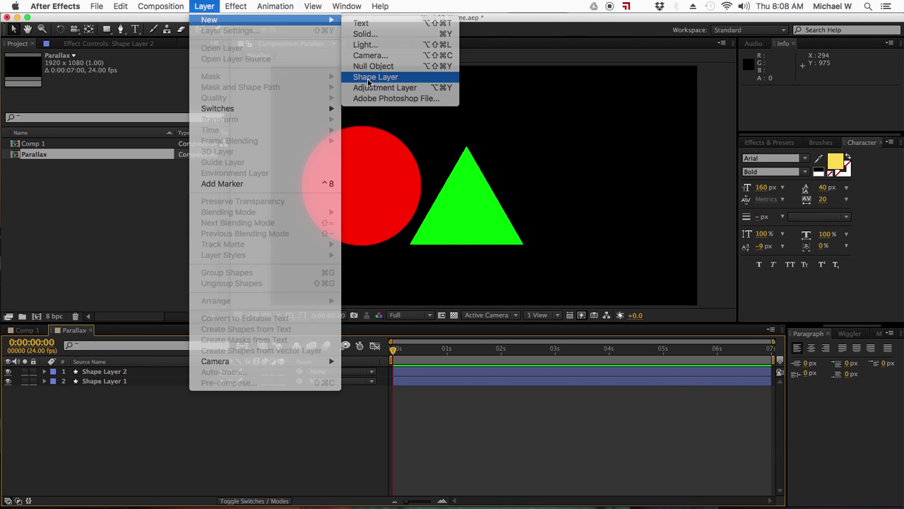
{"action": "left_click", "coordinate": [406, 30]}
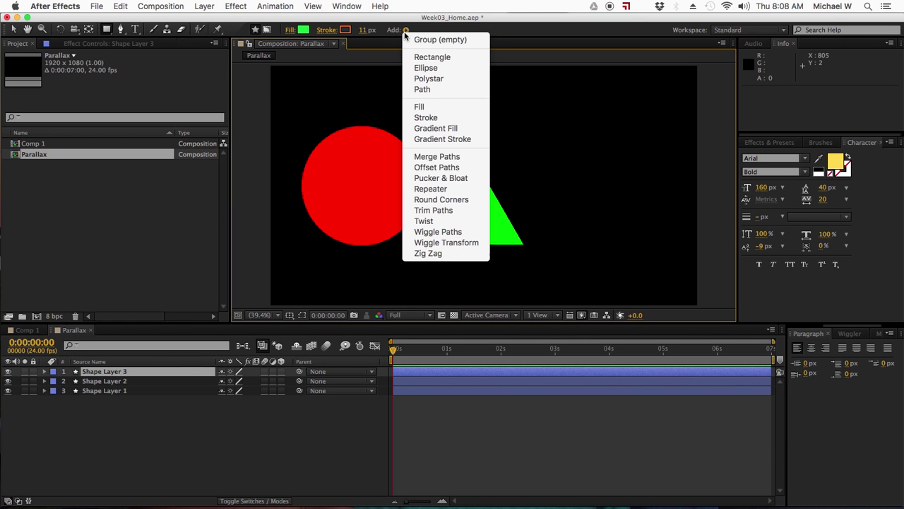
{"action": "left_click", "coordinate": [432, 57]}
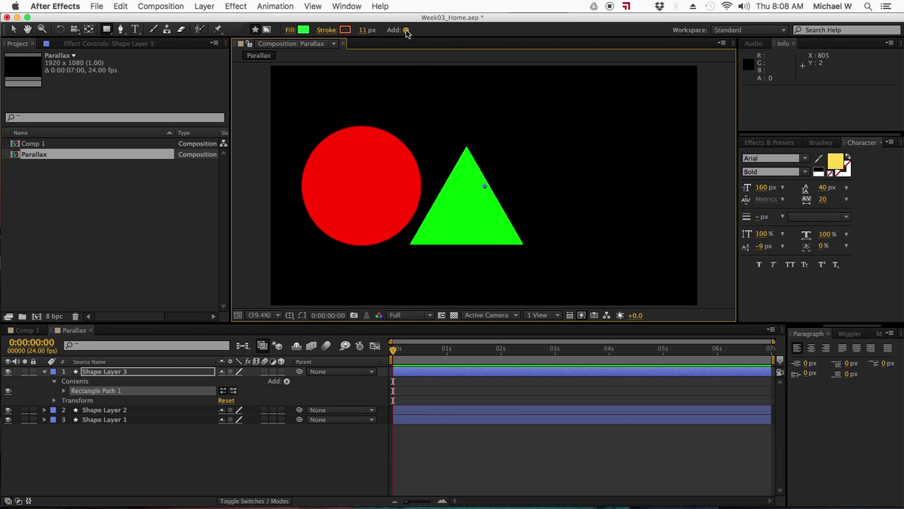
{"action": "left_click", "coordinate": [406, 31]}
{"action": "left_click", "coordinate": [413, 96]}
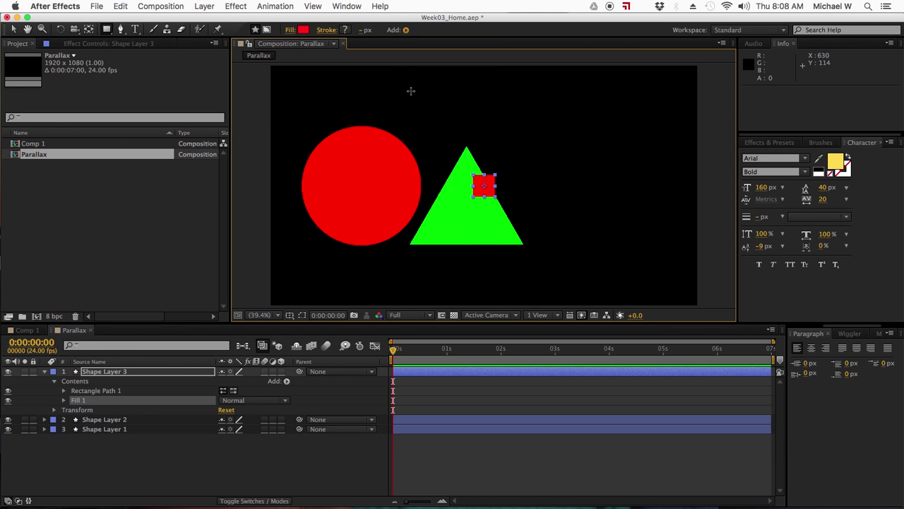
Step: Make the square blue, enlarge it to about 502%, and place it right of the triangle
{"action": "left_click", "coordinate": [303, 29]}
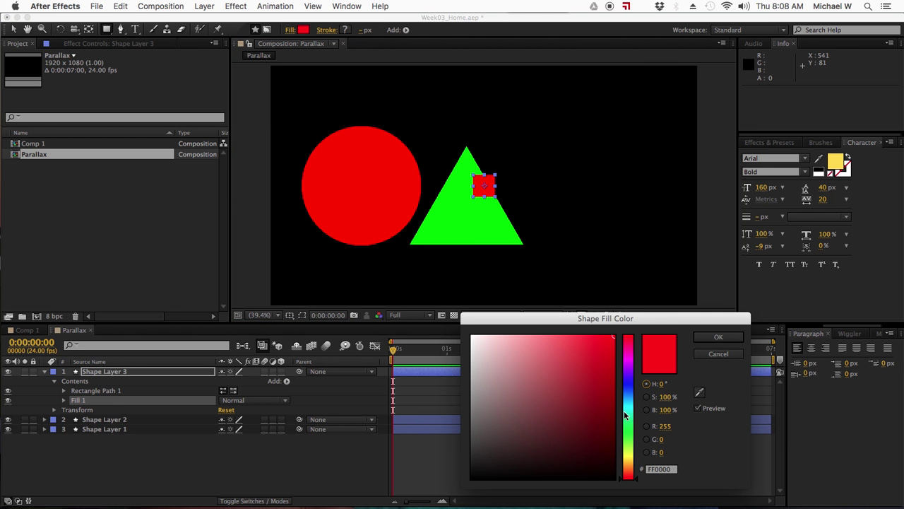
{"action": "left_click_drag", "start_coordinate": [625, 416], "coordinate": [632, 392]}
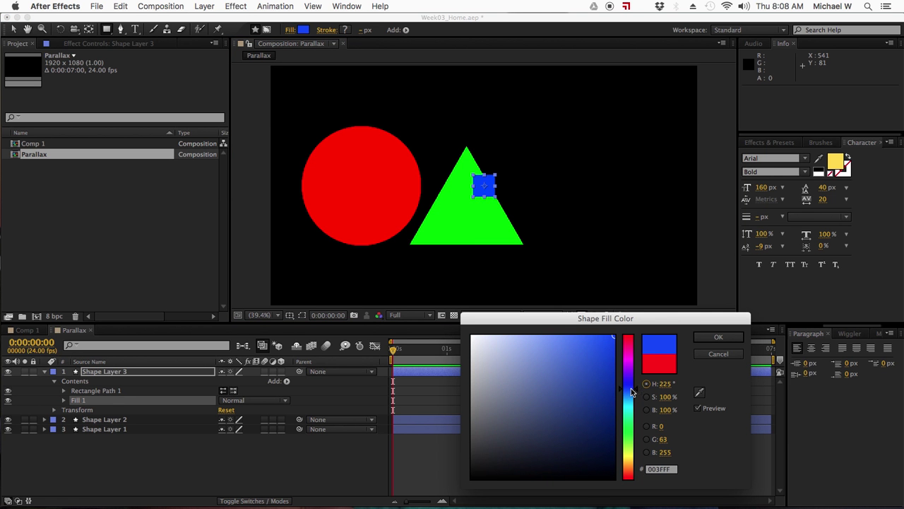
{"action": "left_click", "coordinate": [706, 337]}
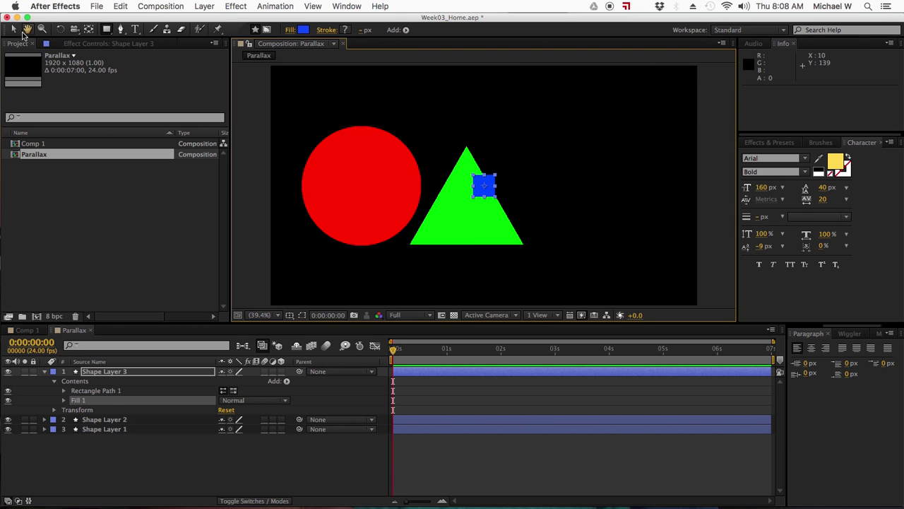
{"action": "left_click", "coordinate": [13, 29]}
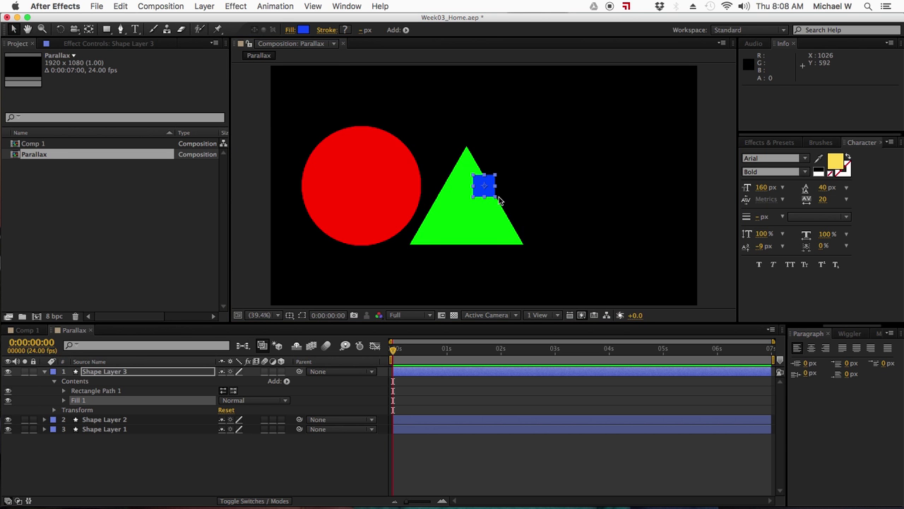
{"action": "left_click_drag", "start_coordinate": [497, 198], "coordinate": [551, 242]}
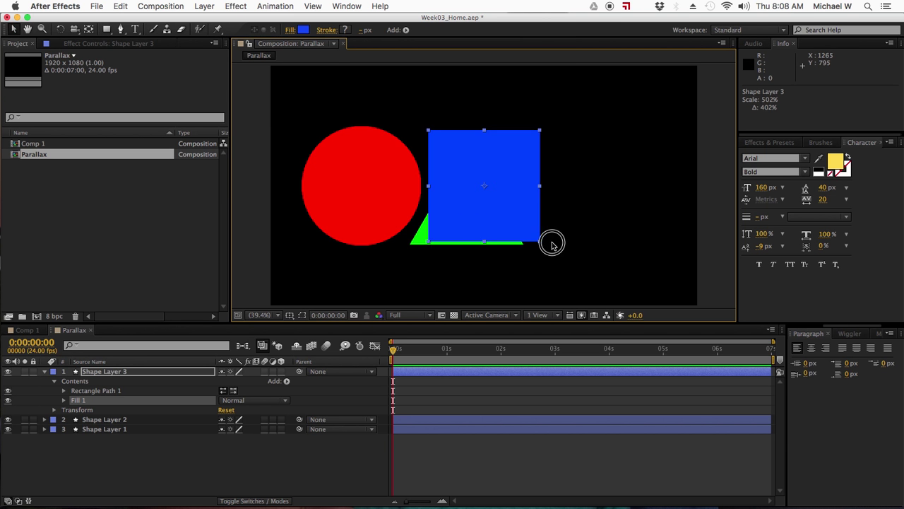
{"action": "left_click_drag", "start_coordinate": [507, 186], "coordinate": [618, 192]}
Step: Pan the view slightly and nudge the green triangle a little to the right
{"action": "left_click", "coordinate": [27, 29]}
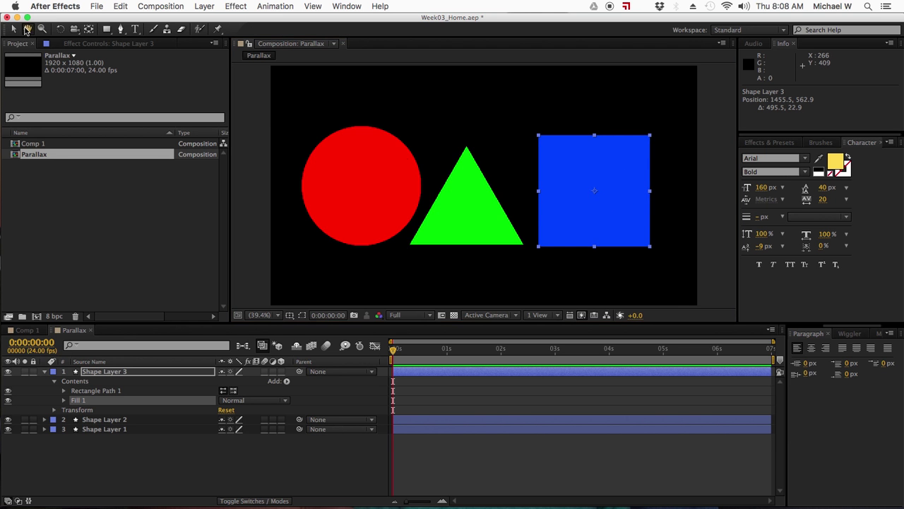
{"action": "left_click_drag", "start_coordinate": [409, 164], "coordinate": [438, 162]}
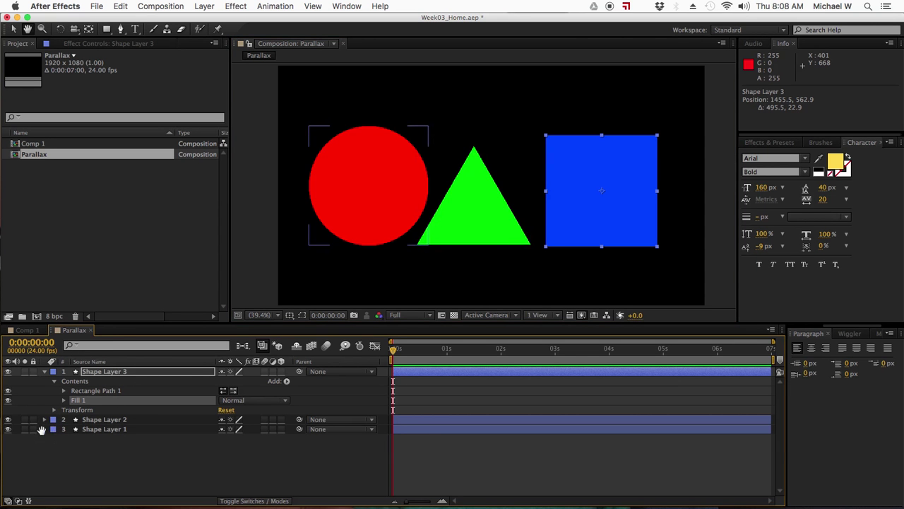
{"action": "left_click", "coordinate": [12, 29]}
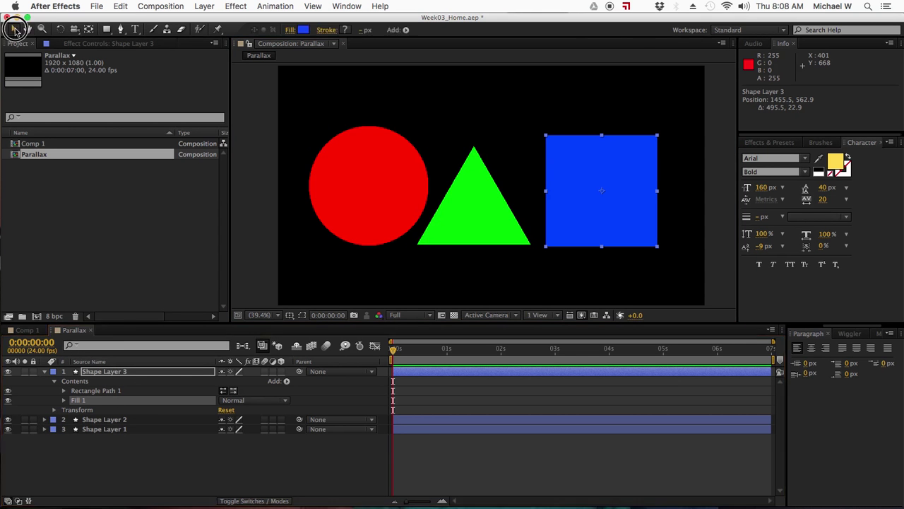
{"action": "left_click", "coordinate": [195, 479]}
{"action": "left_click", "coordinate": [485, 199]}
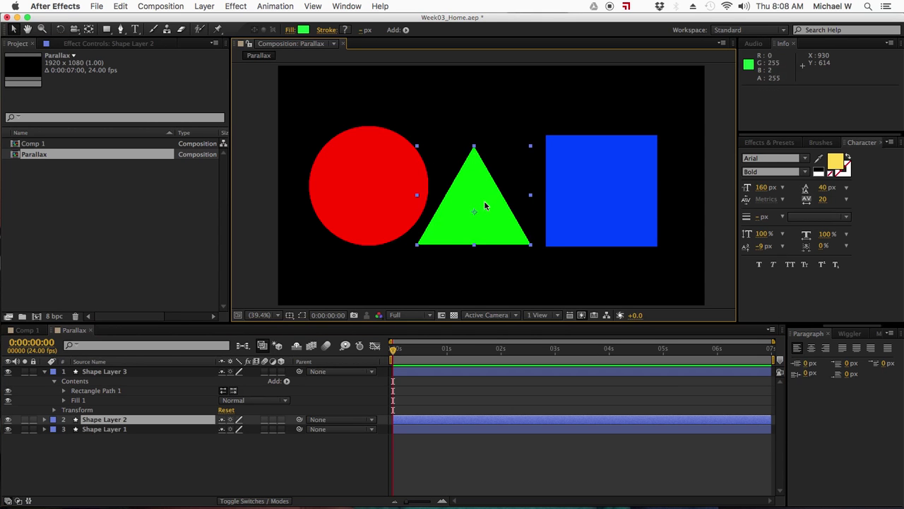
{"action": "left_click_drag", "start_coordinate": [484, 202], "coordinate": [489, 201]}
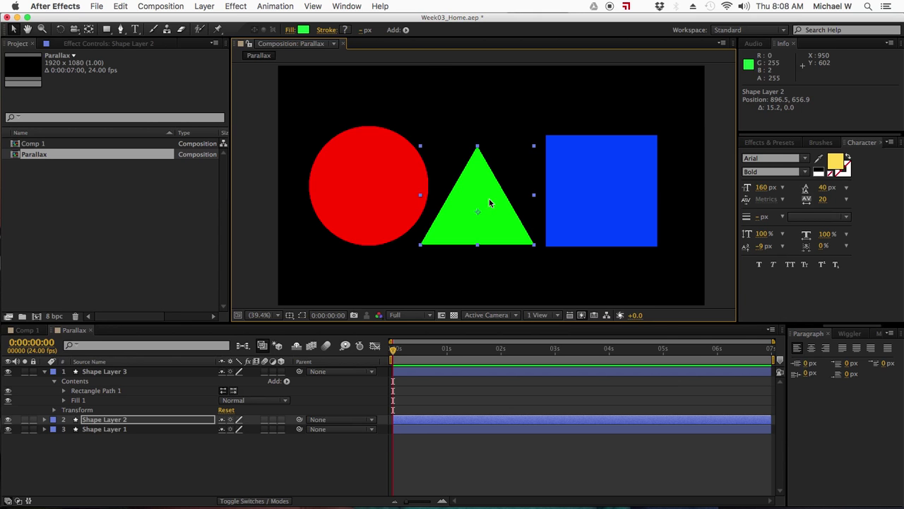
{"action": "left_click", "coordinate": [243, 475]}
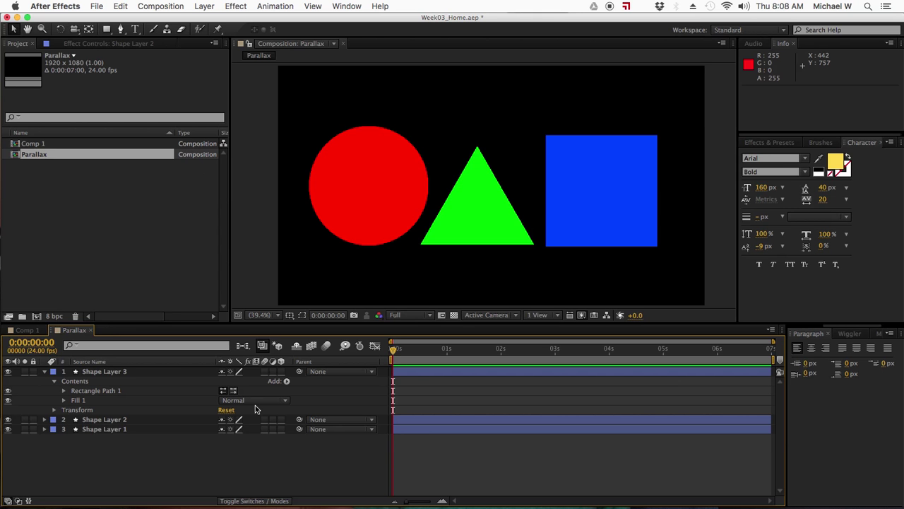
{"action": "left_click", "coordinate": [205, 5]}
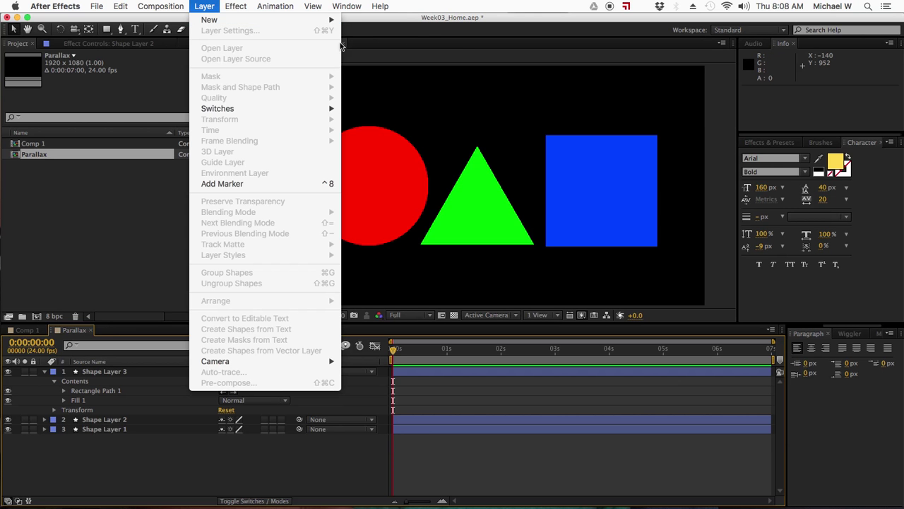
Step: Add a two-node Camera 1 with F-Stop 1.8 and dismiss the 2D layer warning
{"action": "mouse_move", "coordinate": [338, 19]}
{"action": "left_click", "coordinate": [373, 50]}
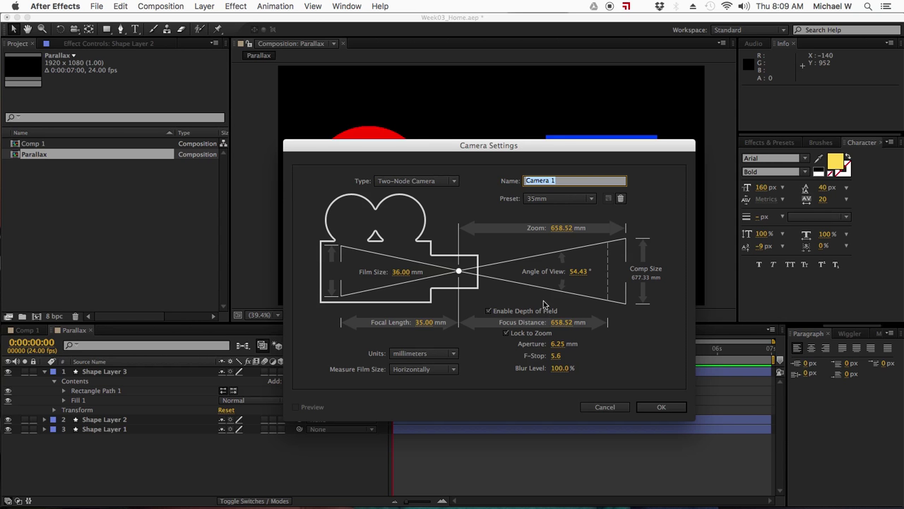
{"action": "left_click", "coordinate": [556, 355]}
{"action": "type", "text": "11.8"}
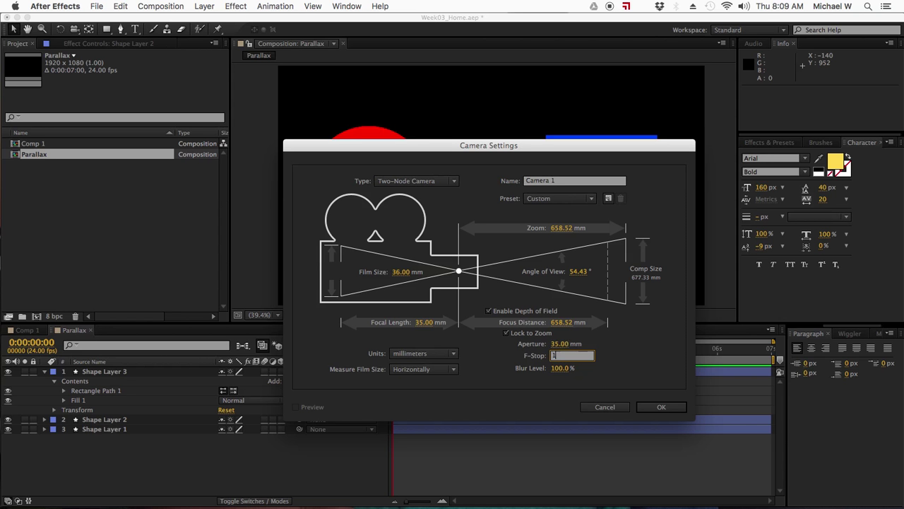
{"action": "double_click", "coordinate": [581, 356]}
{"action": "type", "text": "1"}
{"action": "key", "text": "Return"}
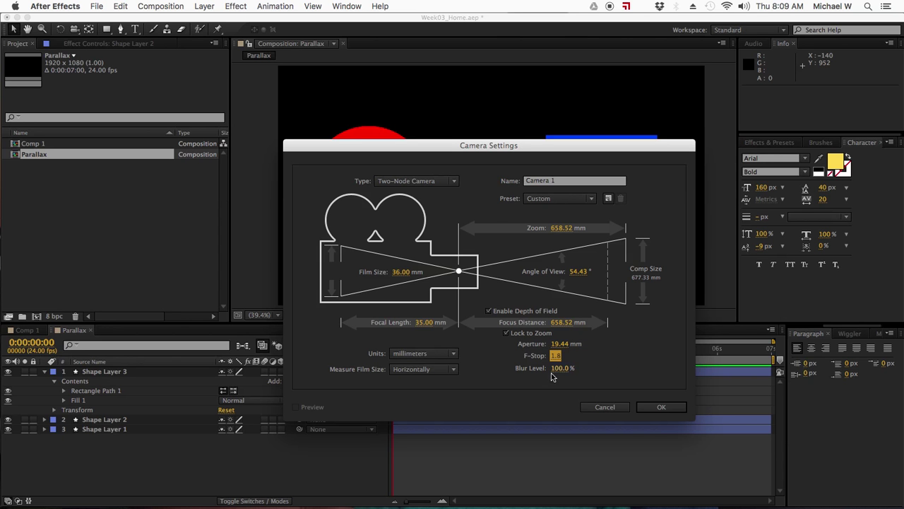
{"action": "left_click", "coordinate": [648, 407]}
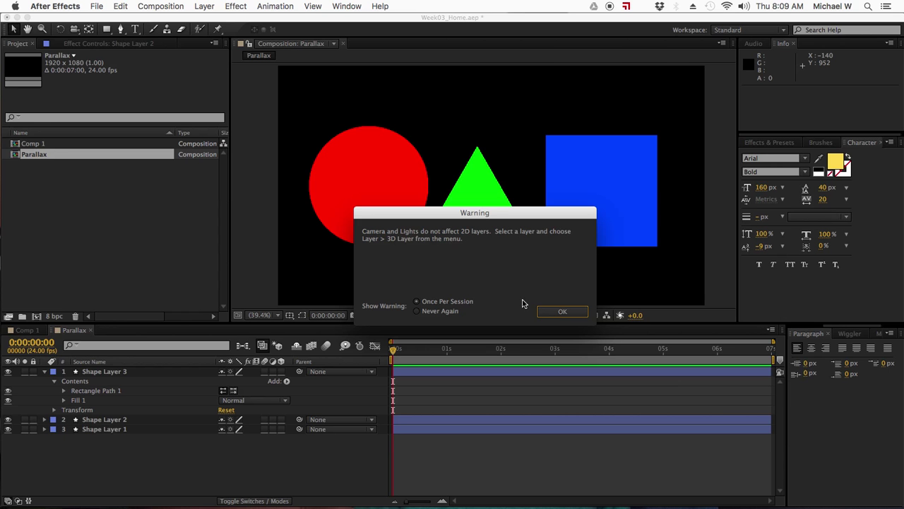
{"action": "left_click", "coordinate": [563, 312]}
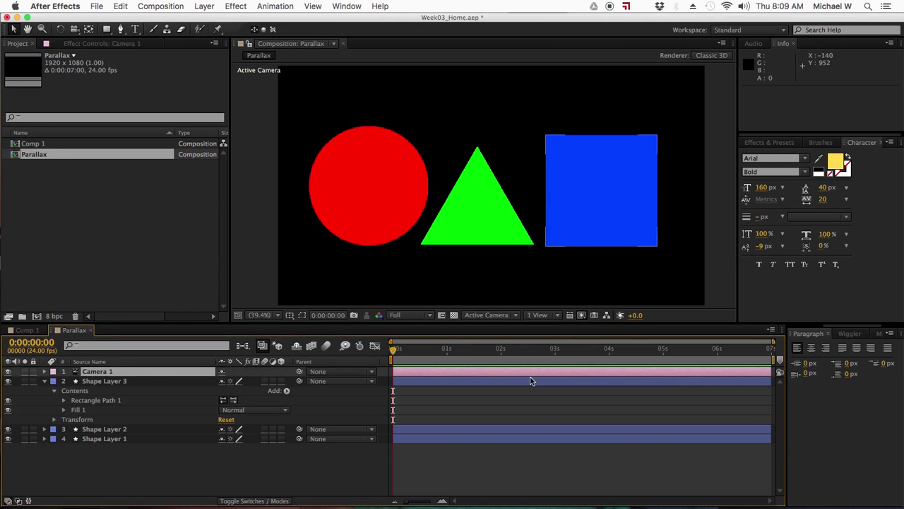
Step: Collapse the blue square layer and turn on its 3D Layer switch
{"action": "left_click", "coordinate": [106, 390]}
{"action": "left_click", "coordinate": [47, 387]}
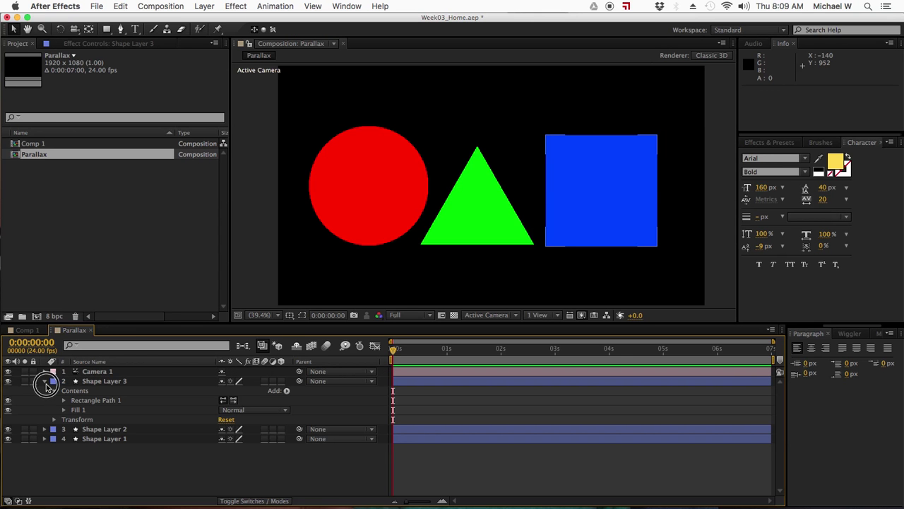
{"action": "left_click", "coordinate": [45, 382]}
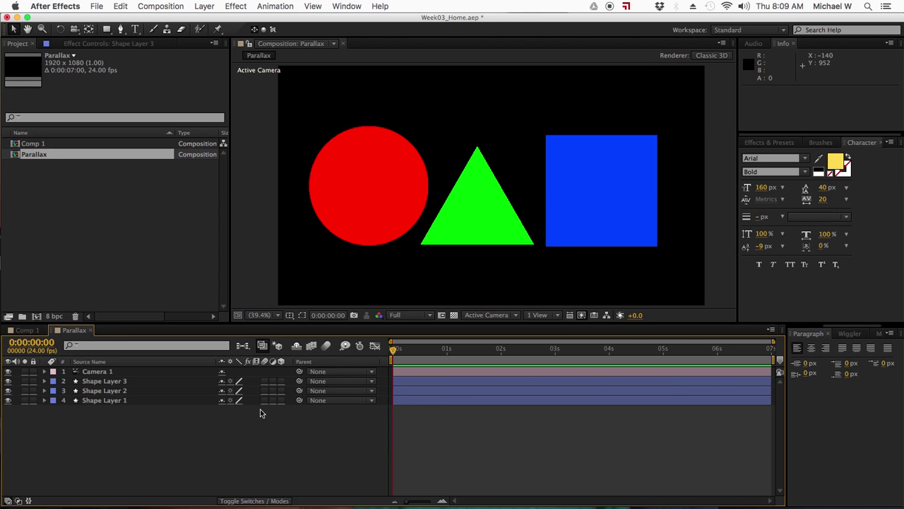
{"action": "left_click", "coordinate": [282, 381]}
Step: Turn on the 3D Layer switch for the red circle and green triangle layers
{"action": "left_click", "coordinate": [281, 399]}
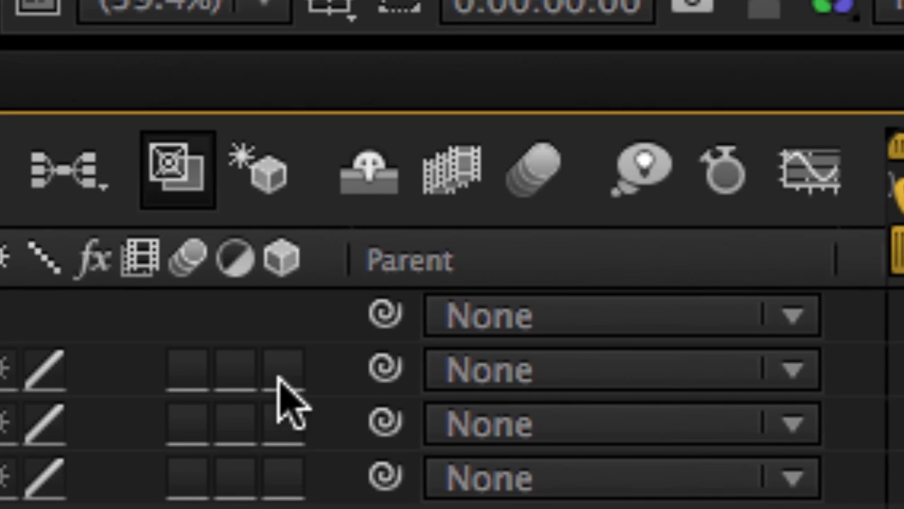
{"action": "left_click", "coordinate": [281, 373]}
{"action": "left_click", "coordinate": [282, 424]}
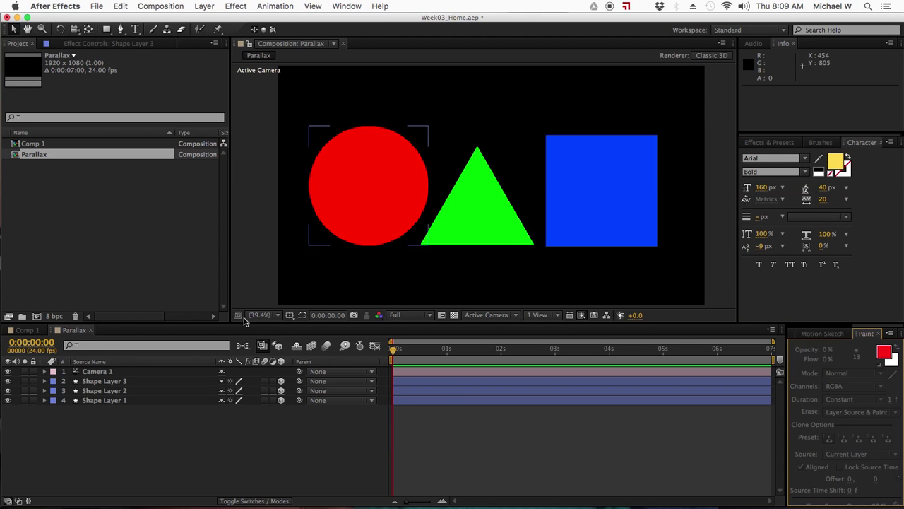
{"action": "left_click", "coordinate": [103, 381]}
Step: Reveal Position on all three shapes, shift the square right, and move the circle to 586.4, 540
{"action": "left_click", "coordinate": [113, 400], "text": "shift"}
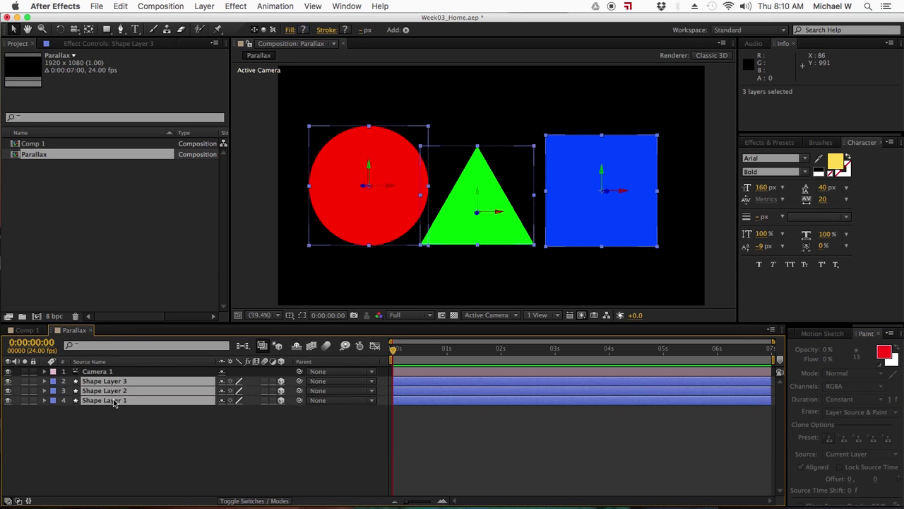
{"action": "key", "text": "p"}
{"action": "left_click", "coordinate": [154, 461]}
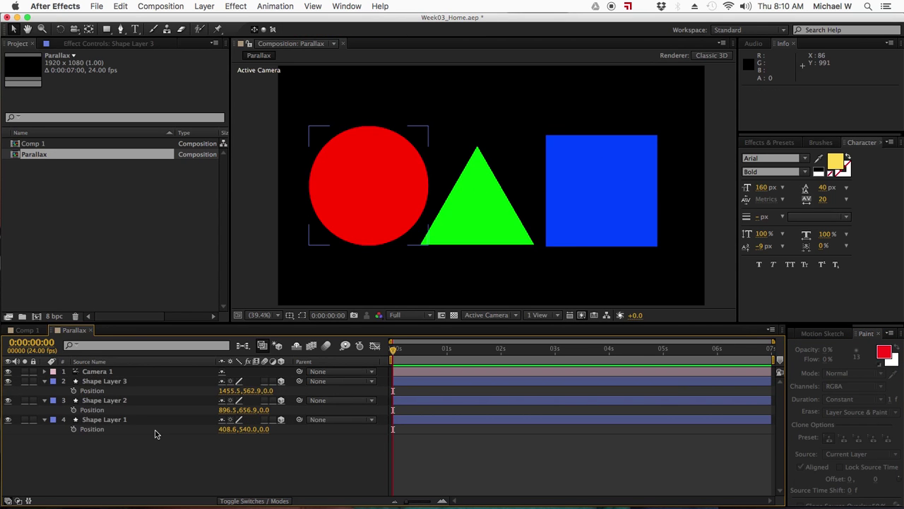
{"action": "left_click", "coordinate": [206, 394]}
{"action": "mouse_move", "coordinate": [205, 394]}
{"action": "left_mouse_down"}
{"action": "mouse_move", "coordinate": [240, 393]}
{"action": "mouse_move", "coordinate": [204, 408]}
{"action": "mouse_move", "coordinate": [243, 408]}
{"action": "mouse_move", "coordinate": [244, 429]}
{"action": "mouse_move", "coordinate": [75, 440]}
{"action": "mouse_move", "coordinate": [341, 426]}
{"action": "left_mouse_up"}
{"action": "left_click", "coordinate": [221, 408]}
{"action": "key", "text": "ctrl+z"}
{"action": "key", "text": "ctrl+z"}
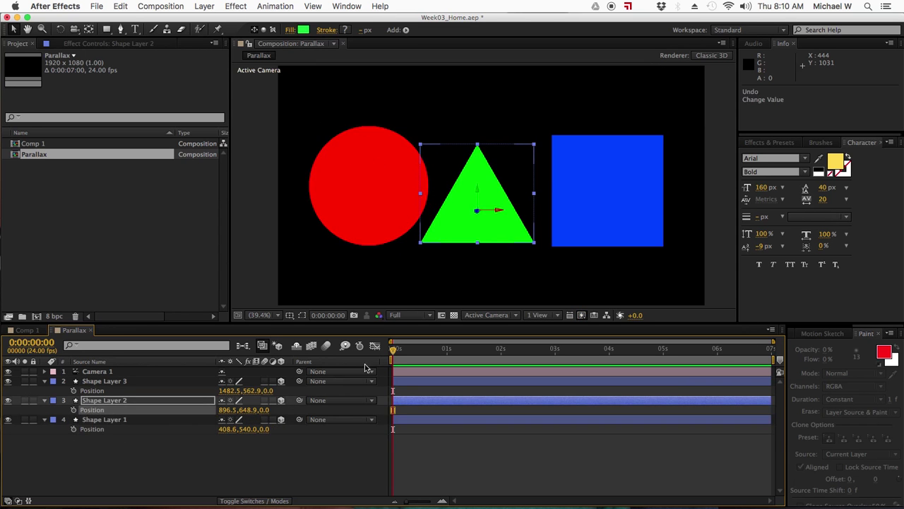
{"action": "left_click", "coordinate": [363, 199]}
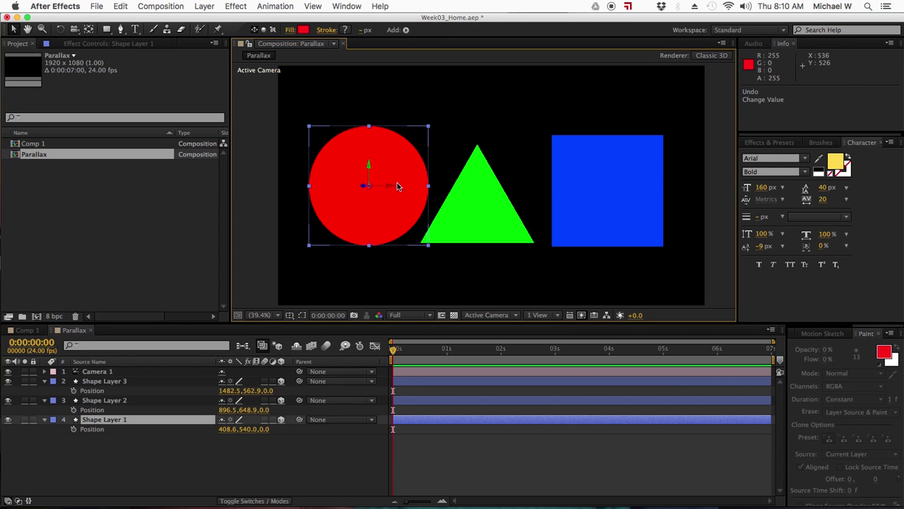
{"action": "left_click_drag", "start_coordinate": [395, 183], "coordinate": [375, 186]}
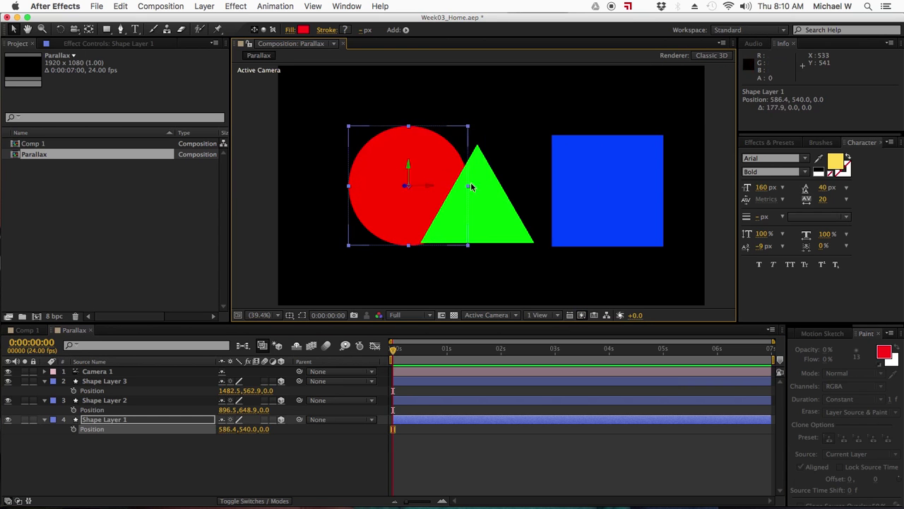
Step: Move the blue square to 1203.0, 562.9 and raise the triangle to 896.5, 566.9
{"action": "left_click", "coordinate": [586, 186]}
{"action": "mouse_move", "coordinate": [629, 192]}
{"action": "left_mouse_down"}
{"action": "mouse_move", "coordinate": [611, 196]}
{"action": "mouse_move", "coordinate": [623, 195]}
{"action": "left_mouse_up"}
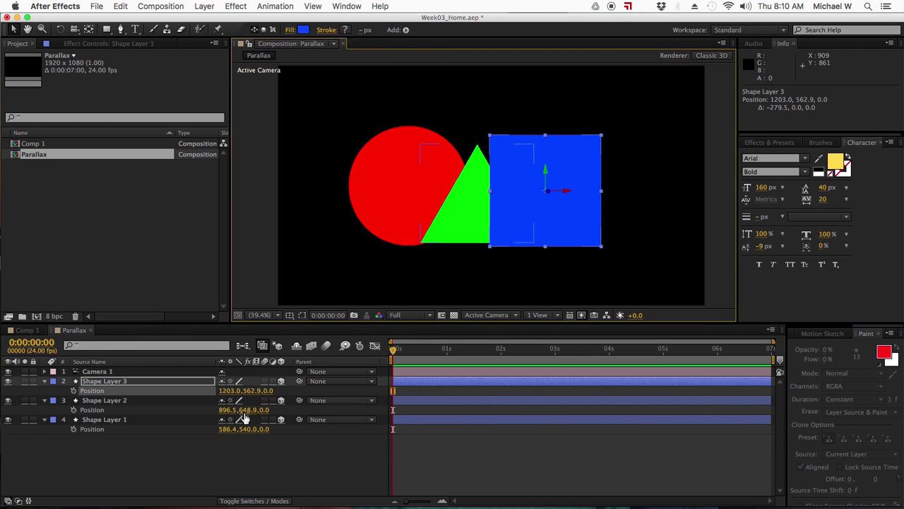
{"action": "left_click", "coordinate": [252, 410]}
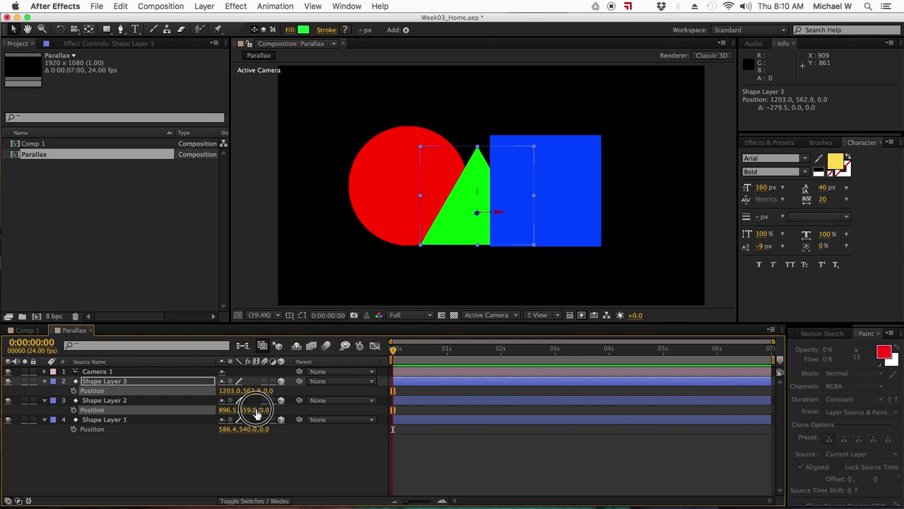
{"action": "left_click_drag", "start_coordinate": [256, 413], "coordinate": [206, 410]}
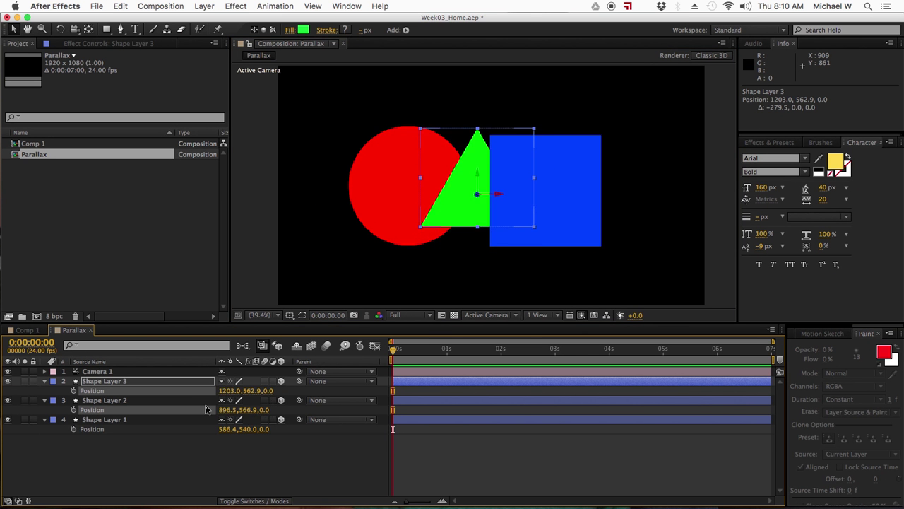
{"action": "left_click", "coordinate": [236, 448]}
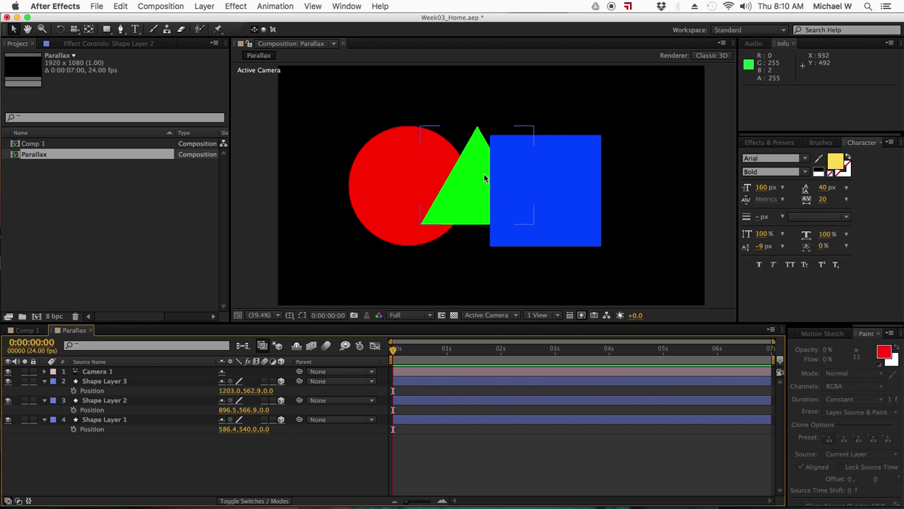
Step: Set Position Z depths: square -800, triangle -200, circle 500
{"action": "left_click", "coordinate": [270, 391]}
{"action": "type", "text": "-800"}
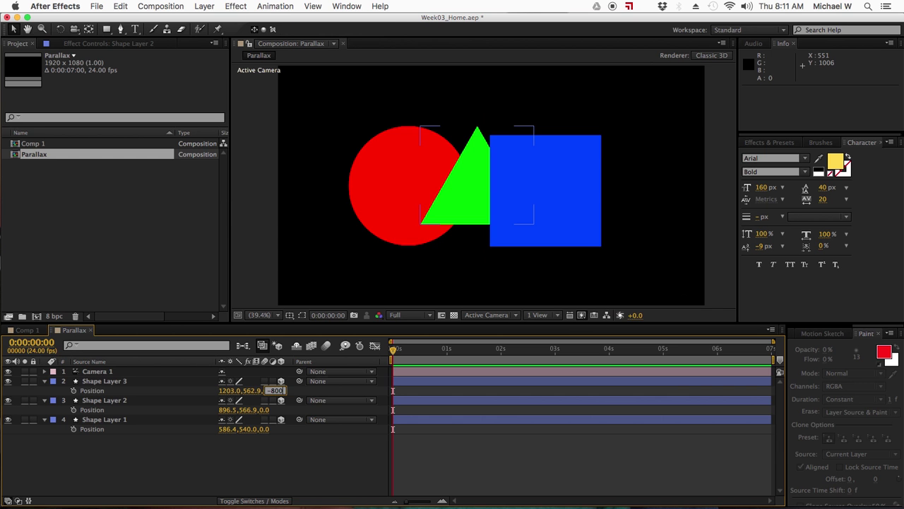
{"action": "key", "text": "Return"}
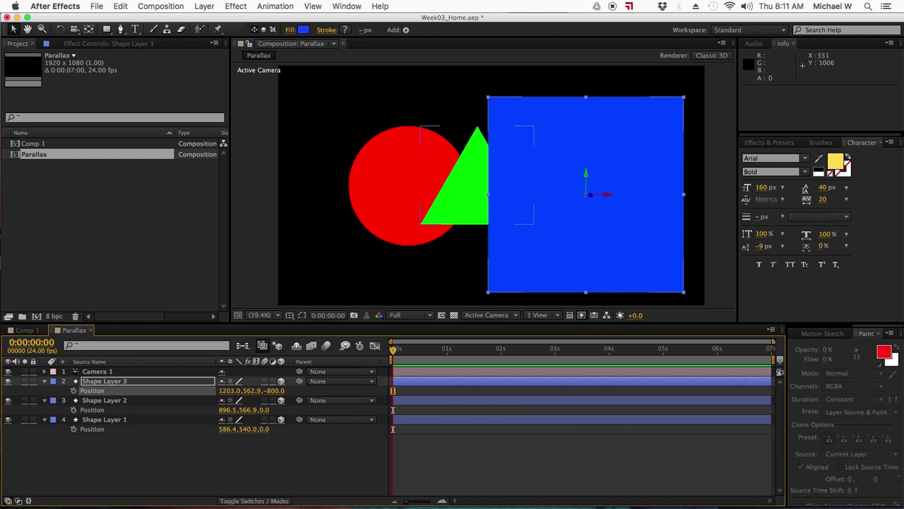
{"action": "left_click", "coordinate": [265, 410]}
{"action": "key", "text": "Return"}
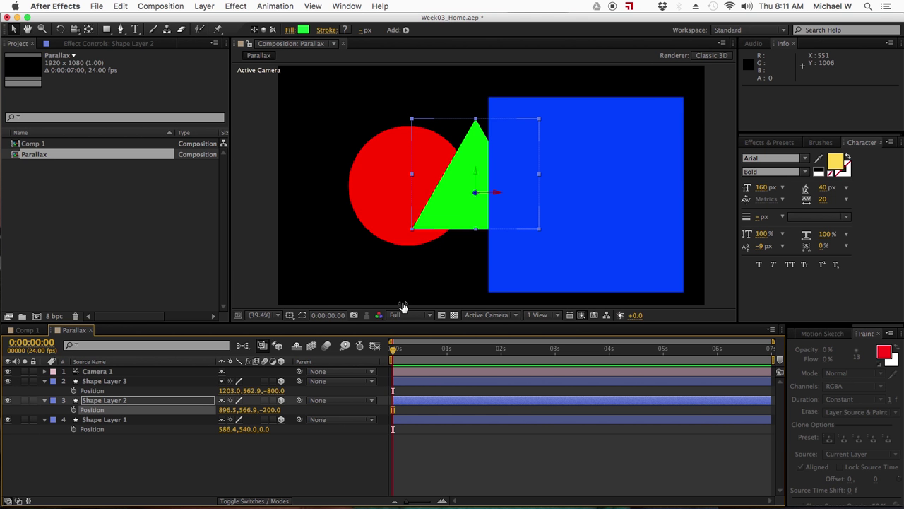
{"action": "left_click", "coordinate": [394, 195]}
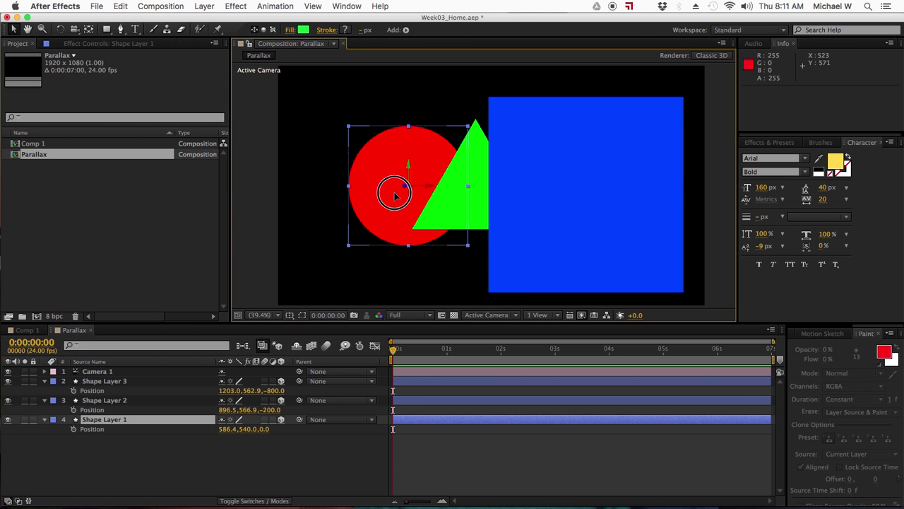
{"action": "left_click", "coordinate": [265, 429]}
{"action": "type", "text": "5"}
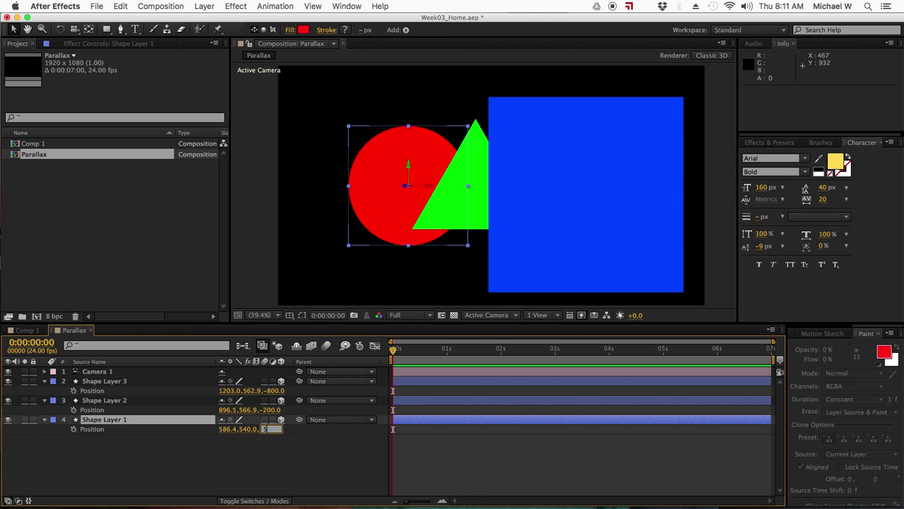
{"action": "key", "text": "Return"}
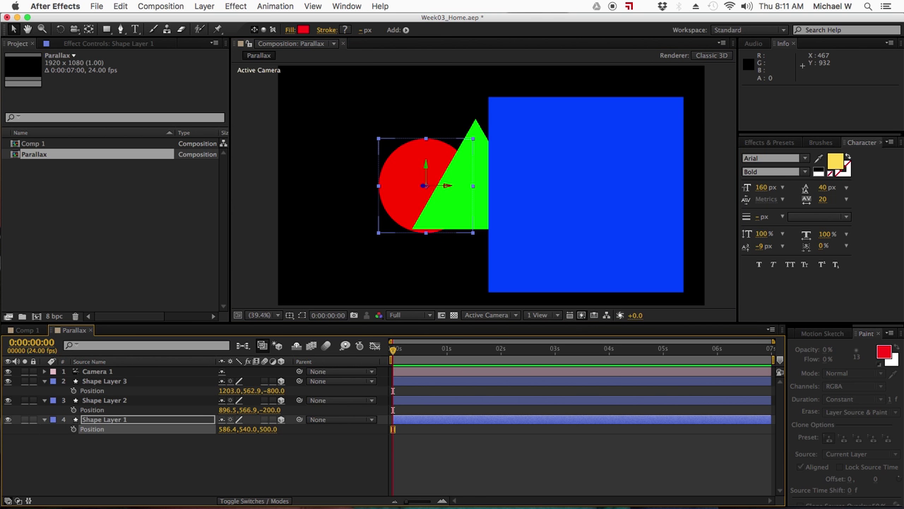
{"action": "left_click", "coordinate": [336, 459]}
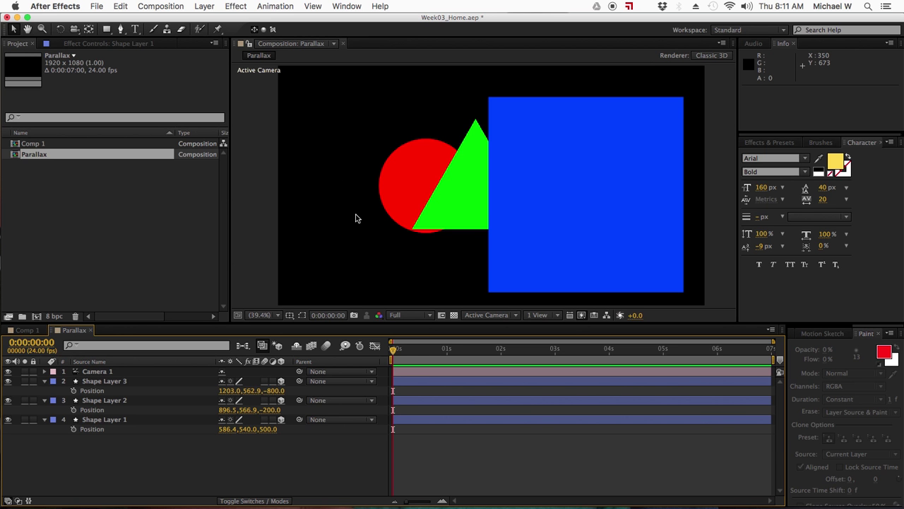
Step: Switch to the Camera tool and pick a mode from its Unified/Orbit/Track XY/Track Z flyout
{"action": "key", "text": "c"}
{"action": "left_click", "coordinate": [77, 33]}
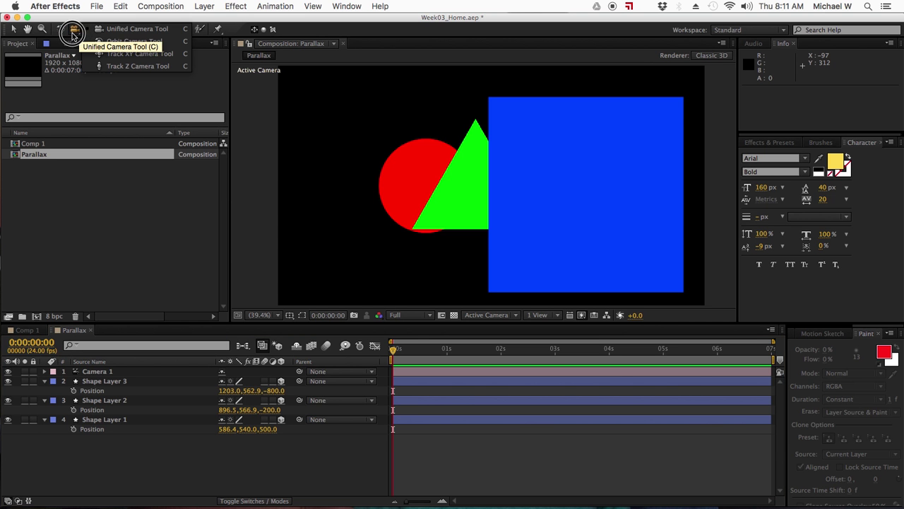
{"action": "left_click_drag", "start_coordinate": [73, 32], "coordinate": [129, 44]}
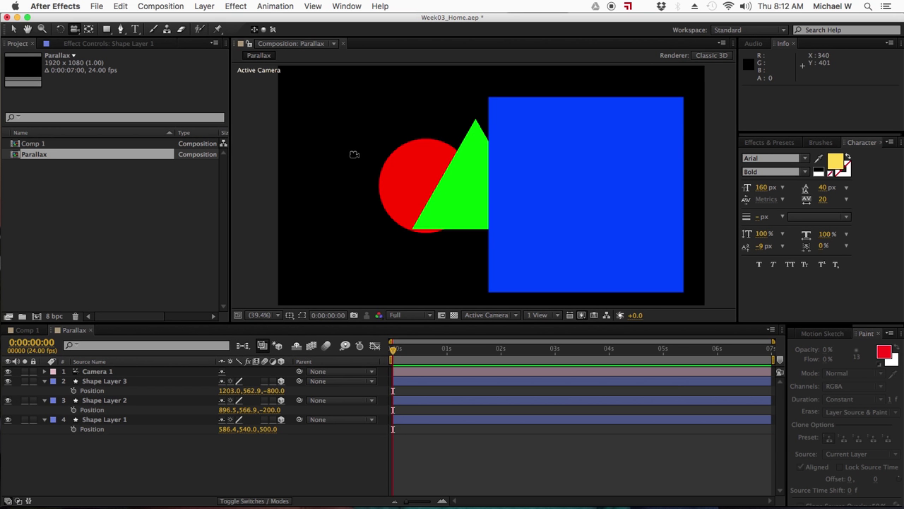
Step: Orbit Camera 1 around the shapes, then track it left across the scene
{"action": "left_click_drag", "start_coordinate": [403, 172], "coordinate": [419, 177]}
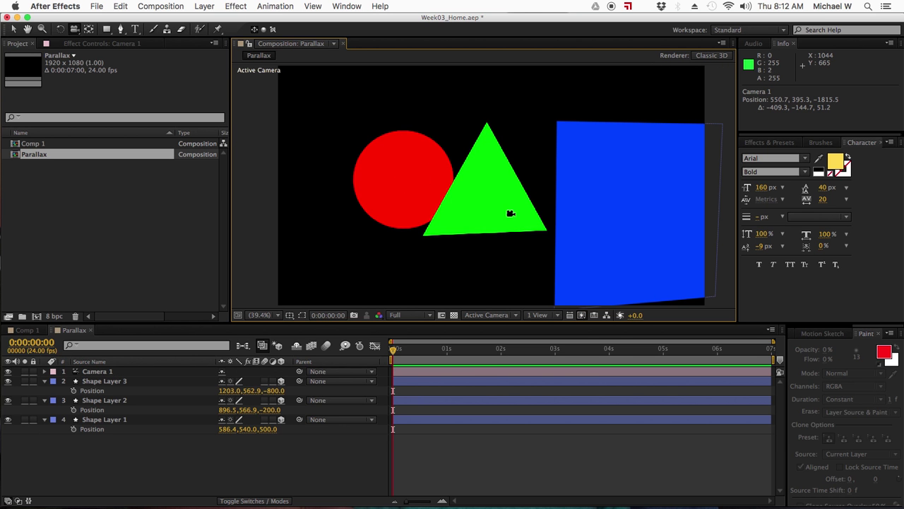
{"action": "key", "text": "c"}
{"action": "mouse_move", "coordinate": [510, 213]}
{"action": "left_mouse_down"}
{"action": "mouse_move", "coordinate": [517, 202]}
{"action": "mouse_move", "coordinate": [504, 207]}
{"action": "left_mouse_up"}
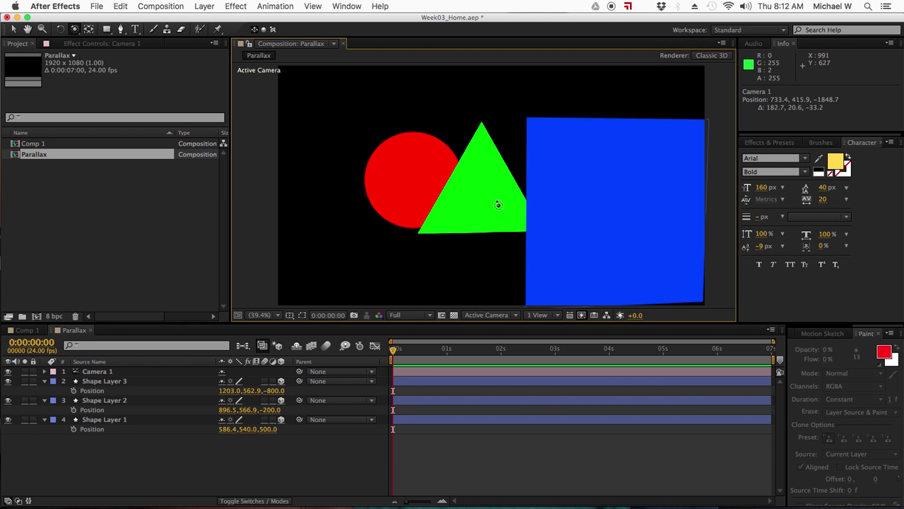
{"action": "key", "text": "c"}
{"action": "left_click_drag", "start_coordinate": [498, 204], "coordinate": [474, 196]}
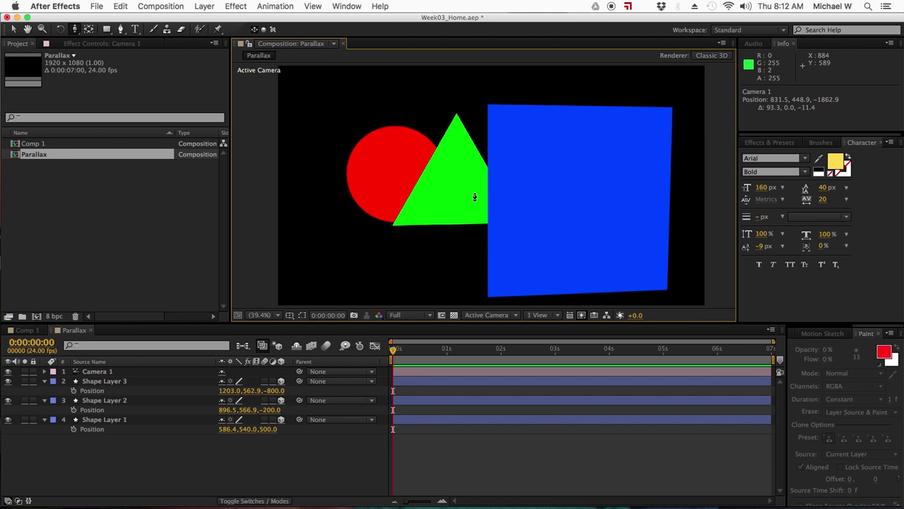
Step: Dolly Camera 1 back to about Z -2092.5 and re-orbit so the shapes shrink
{"action": "left_click_drag", "start_coordinate": [474, 197], "coordinate": [504, 139]}
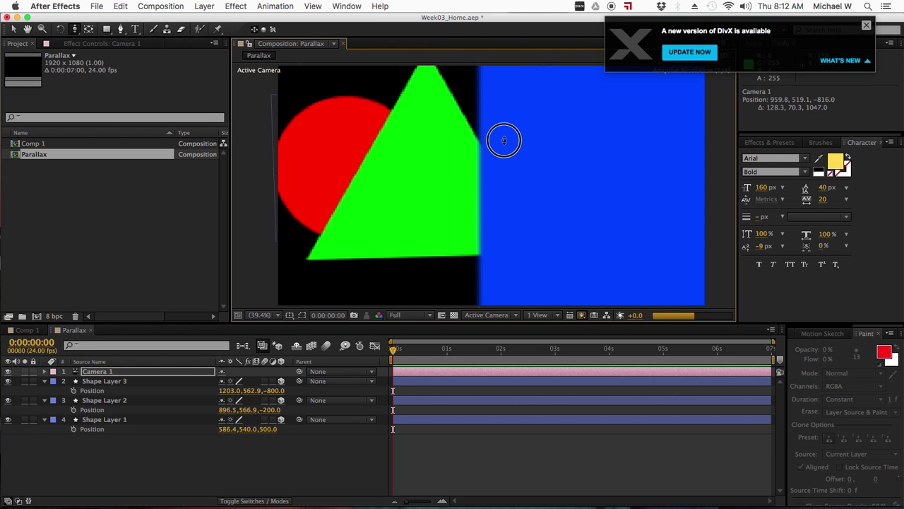
{"action": "left_click", "coordinate": [866, 26]}
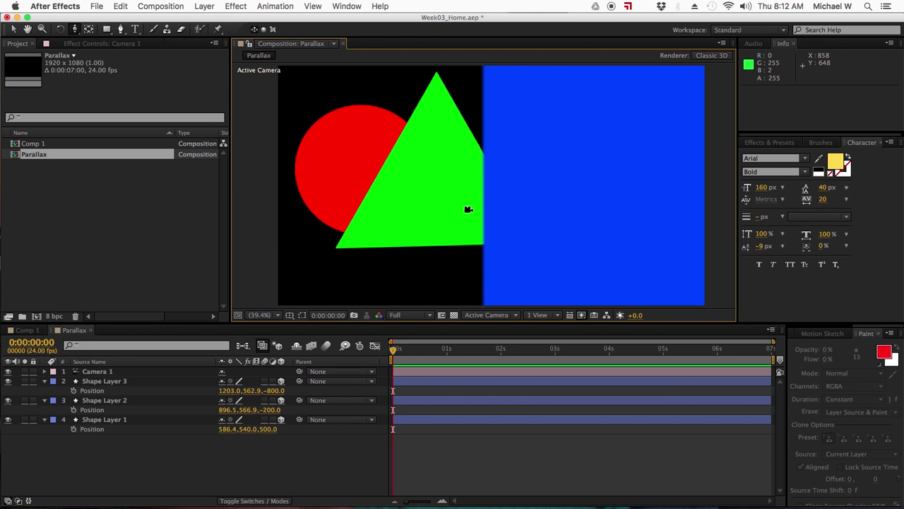
{"action": "key", "text": "c"}
{"action": "left_click_drag", "start_coordinate": [459, 209], "coordinate": [463, 211]}
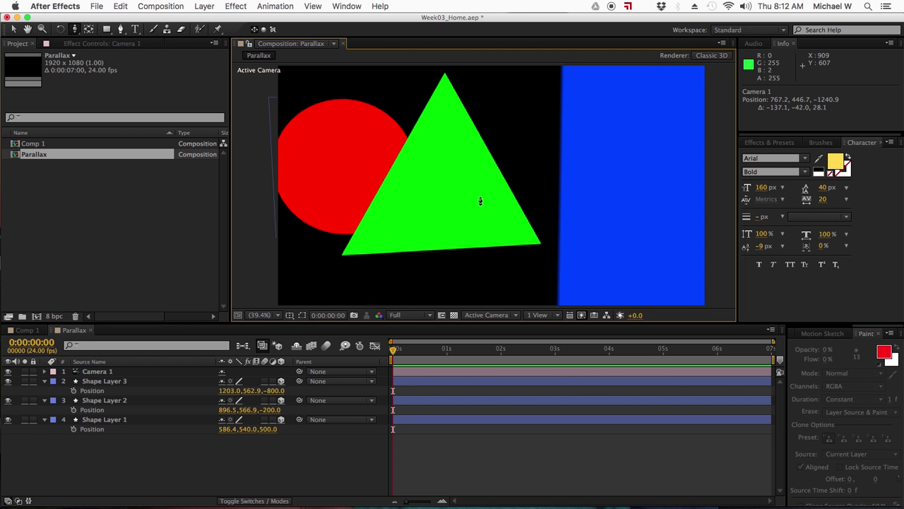
{"action": "left_click_drag", "start_coordinate": [481, 202], "coordinate": [488, 331]}
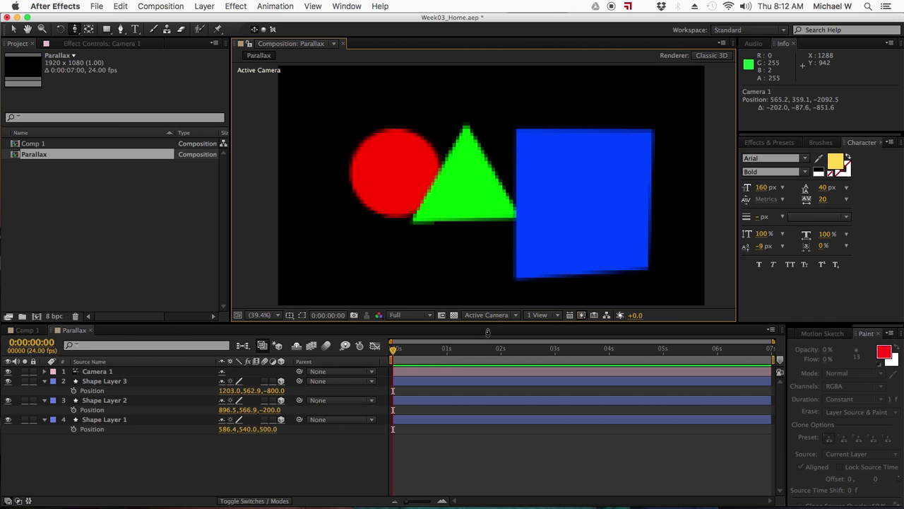
Step: Nudge the camera framing, then move the green triangle to X 960
{"action": "key", "text": "c"}
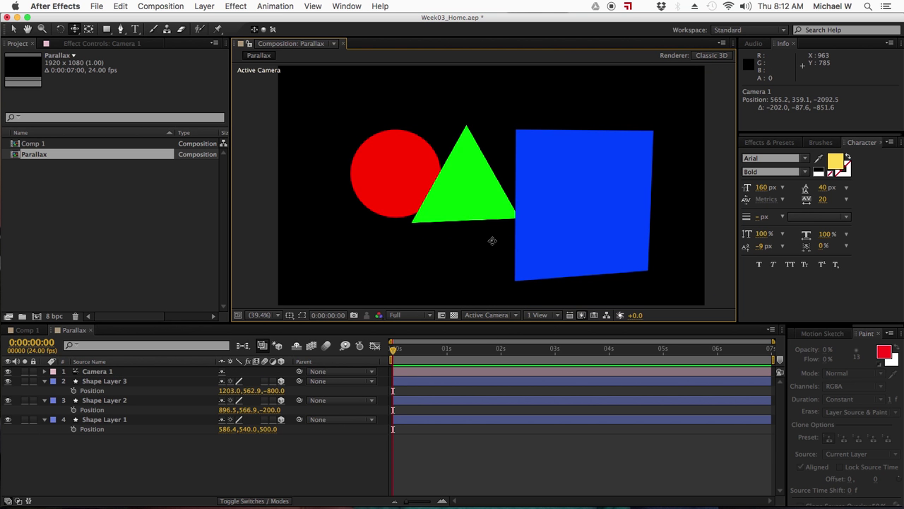
{"action": "left_click_drag", "start_coordinate": [492, 241], "coordinate": [492, 235]}
{"action": "key", "text": "v"}
{"action": "left_click", "coordinate": [479, 204]}
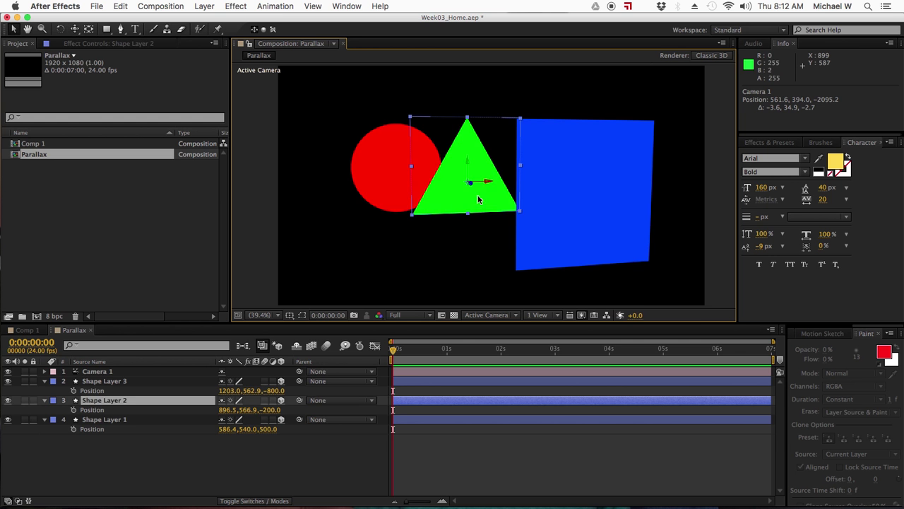
{"action": "left_click_drag", "start_coordinate": [485, 185], "coordinate": [494, 182]}
Step: Move the red circle to X 650 and deselect it
{"action": "left_click", "coordinate": [378, 181]}
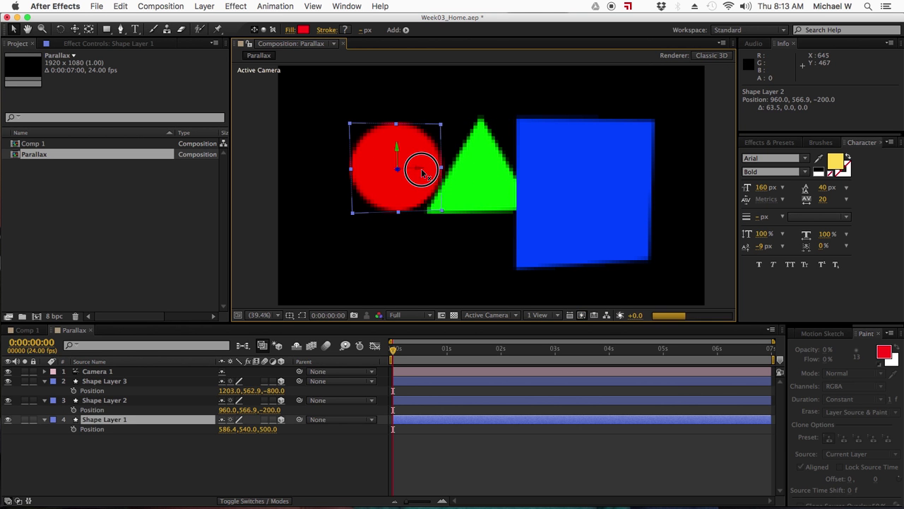
{"action": "mouse_move", "coordinate": [414, 167]}
{"action": "left_mouse_down"}
{"action": "mouse_move", "coordinate": [428, 167]}
{"action": "mouse_move", "coordinate": [425, 174]}
{"action": "left_mouse_up"}
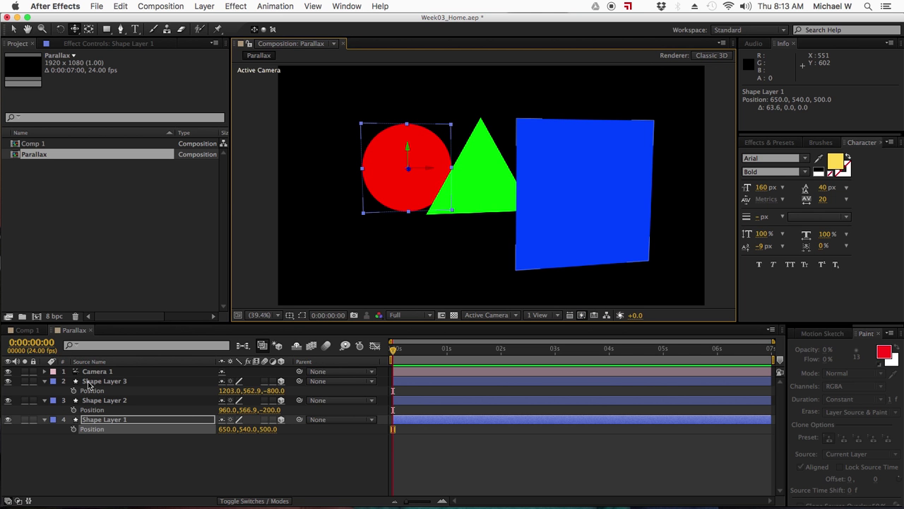
{"action": "left_click", "coordinate": [89, 440]}
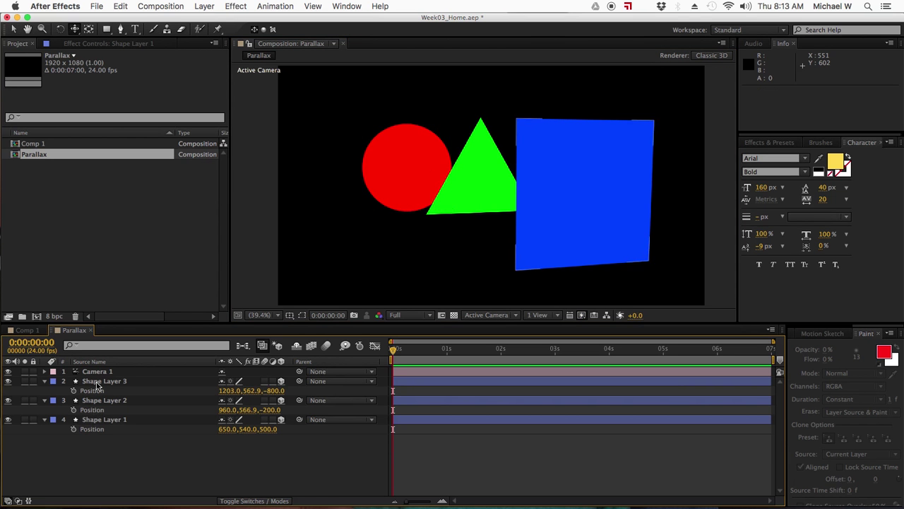
Step: Expand Camera 1's Transform and set a Position keyframe at 0 s with Z -2095.2
{"action": "left_click", "coordinate": [45, 372]}
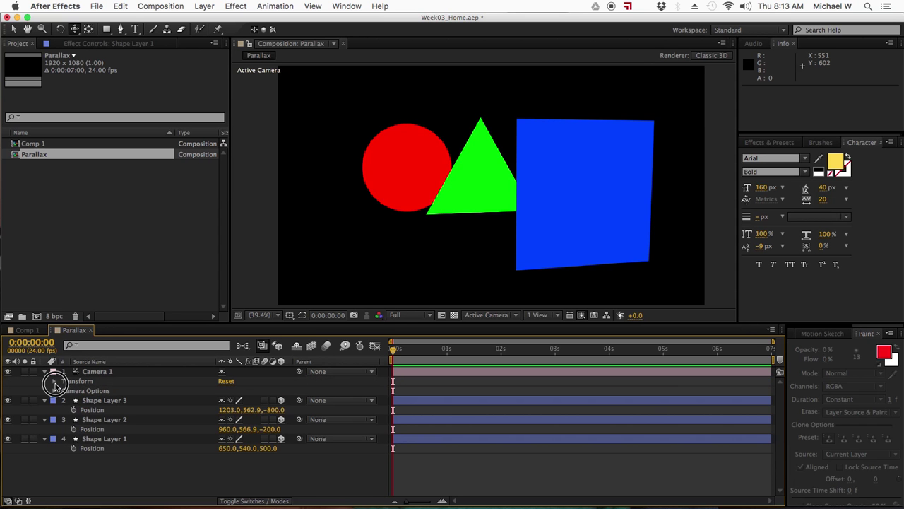
{"action": "left_click", "coordinate": [55, 382]}
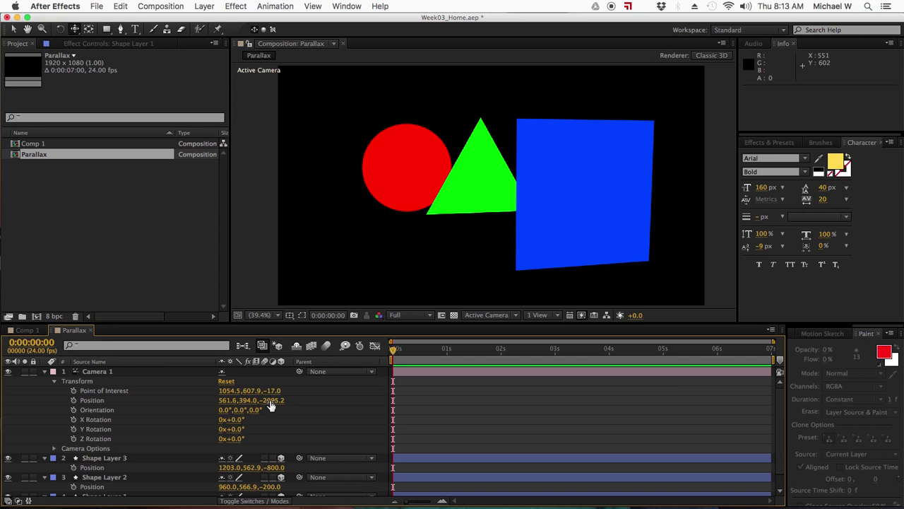
{"action": "left_click", "coordinate": [73, 400]}
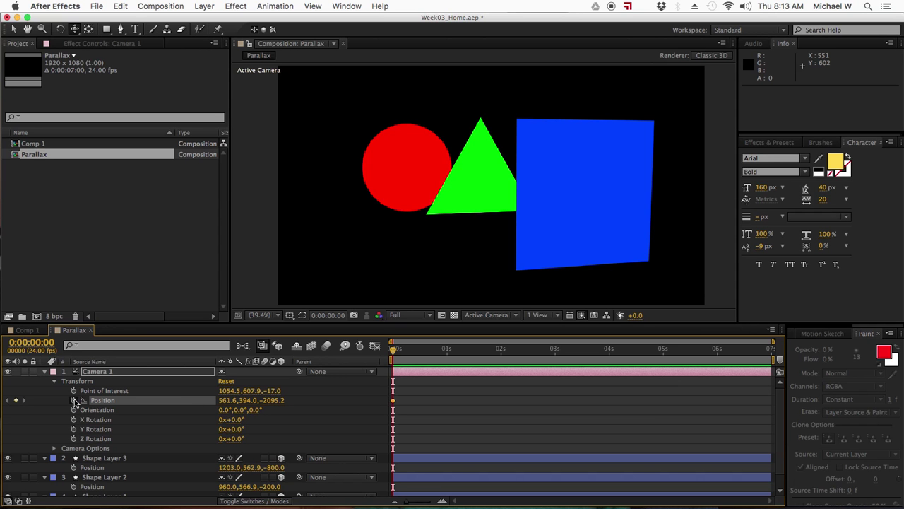
{"action": "left_click_drag", "start_coordinate": [272, 403], "coordinate": [309, 410]}
{"action": "key", "text": "super+z"}
Step: At 0:00:03:01, scrub Camera 1's Position Z to -744.2 and scrub back to preview
{"action": "left_click", "coordinate": [396, 350]}
{"action": "left_click_drag", "start_coordinate": [397, 349], "coordinate": [558, 352]}
{"action": "left_click", "coordinate": [280, 401]}
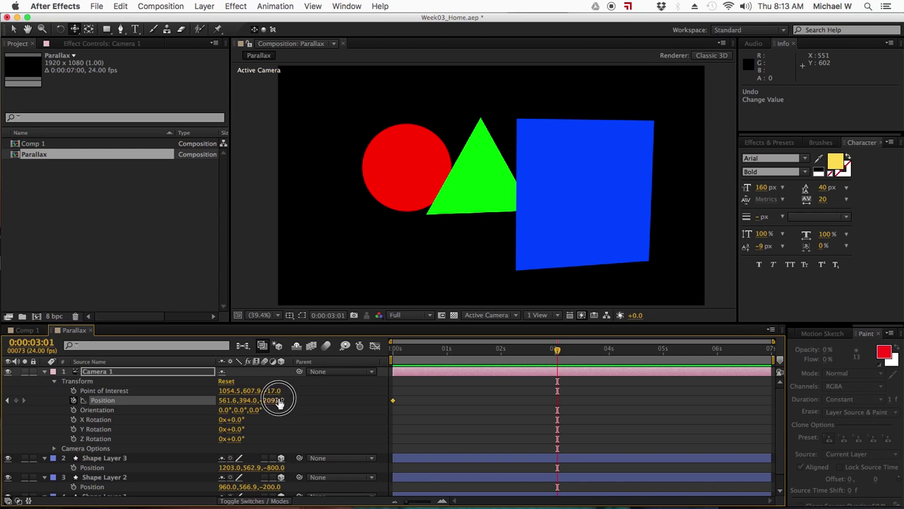
{"action": "left_click", "coordinate": [286, 411]}
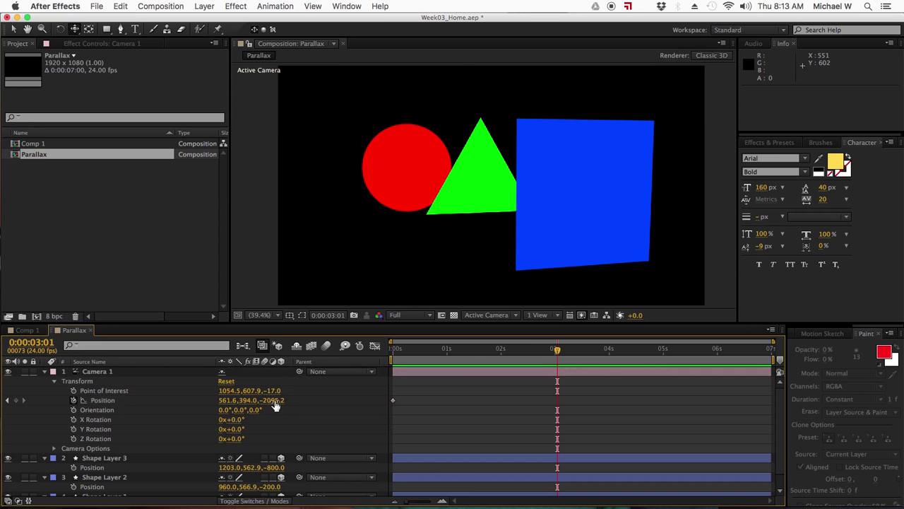
{"action": "left_click_drag", "start_coordinate": [270, 402], "coordinate": [718, 394]}
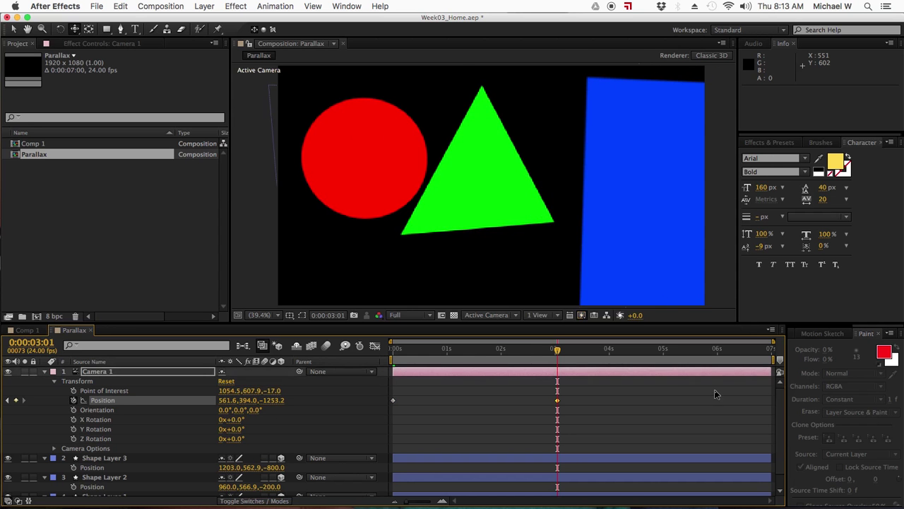
{"action": "left_click_drag", "start_coordinate": [274, 400], "coordinate": [548, 387]}
{"action": "left_click_drag", "start_coordinate": [557, 349], "coordinate": [366, 372]}
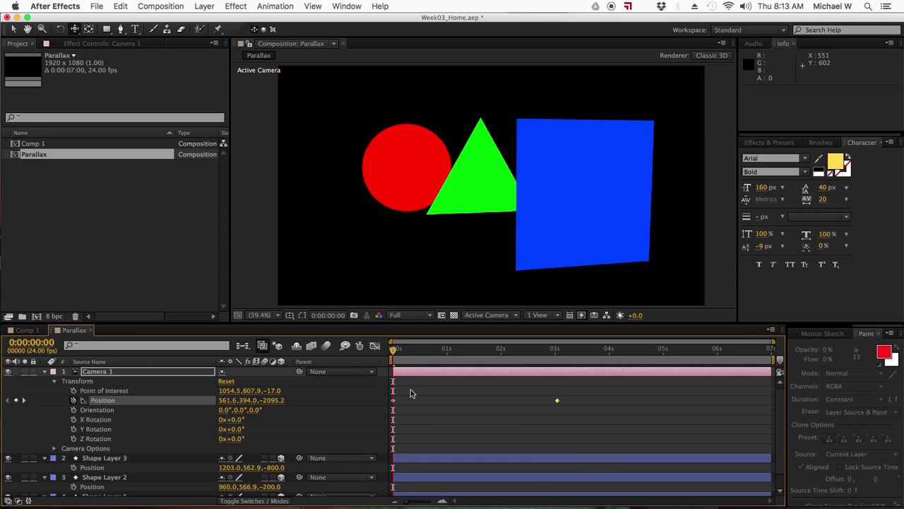
Step: Collapse Camera 1 and Shape Layers 3, 2 and 1 in the timeline
{"action": "left_click", "coordinate": [45, 373]}
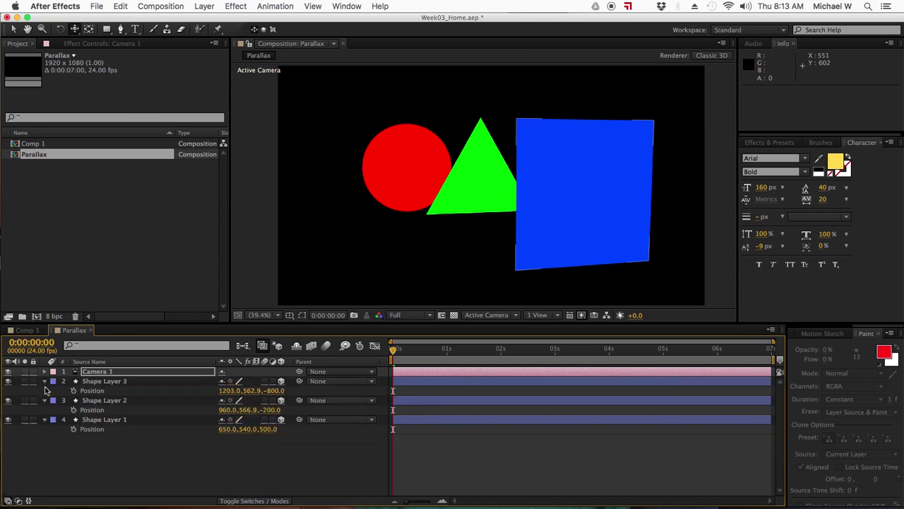
{"action": "left_click", "coordinate": [45, 382]}
{"action": "left_click", "coordinate": [44, 390]}
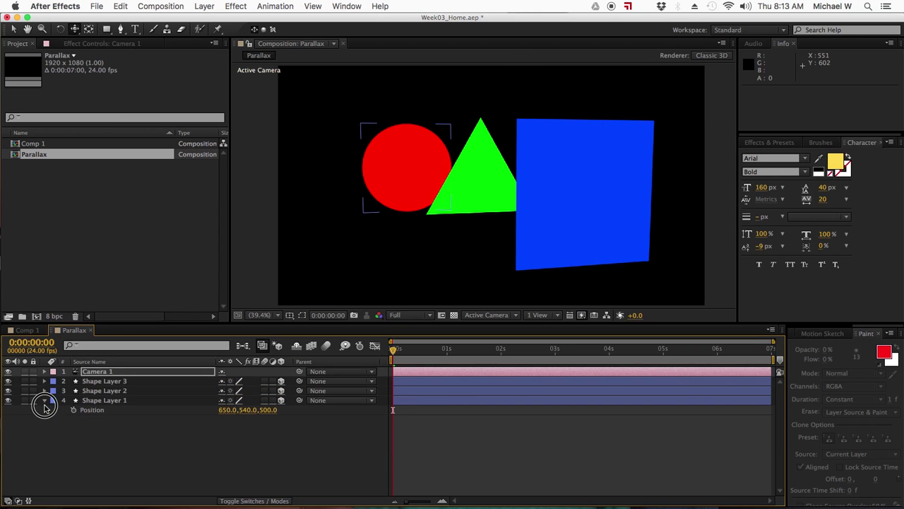
{"action": "left_click", "coordinate": [44, 399]}
{"action": "left_click", "coordinate": [92, 424]}
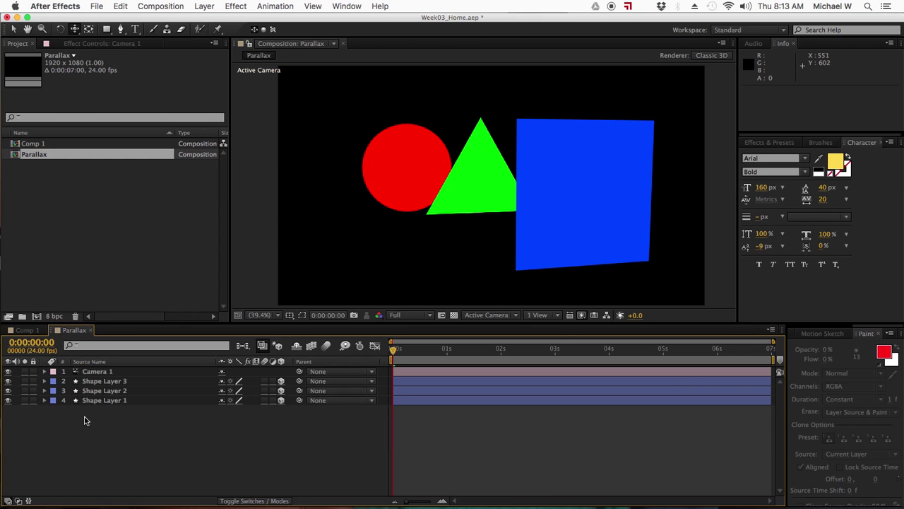
{"action": "mouse_move", "coordinate": [697, 506]}
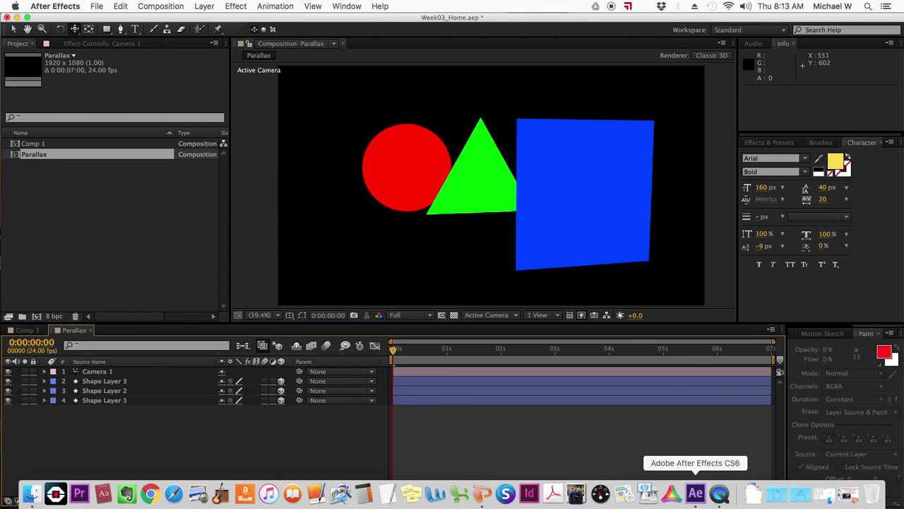